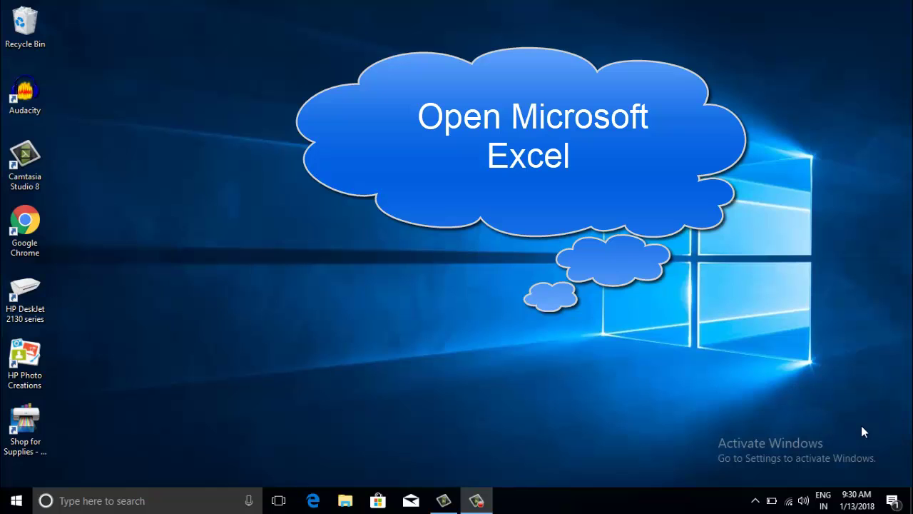
# Launch Excel 2013 from the Microsoft Office 2013 folder in the Start menu.
pyautogui.click(15, 504)
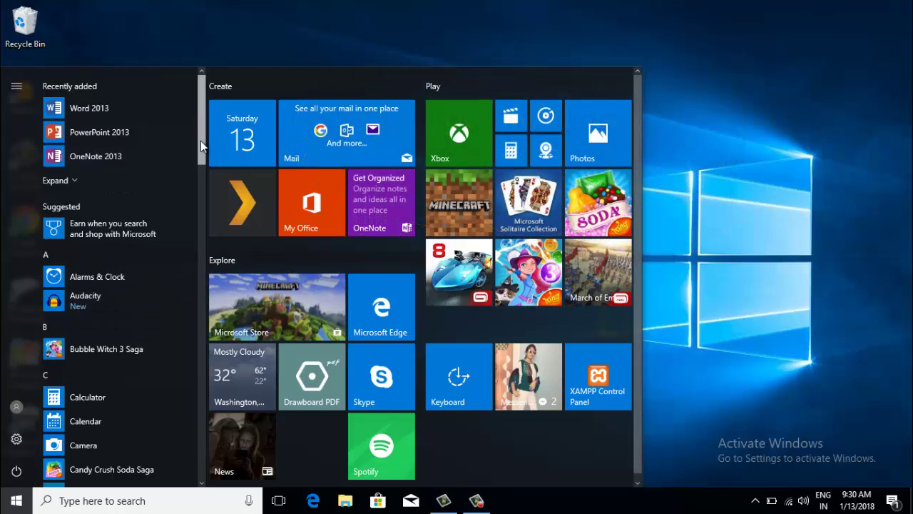
pyautogui.moveTo(201, 140); pyautogui.dragTo(192, 264)
pyautogui.click(108, 354)
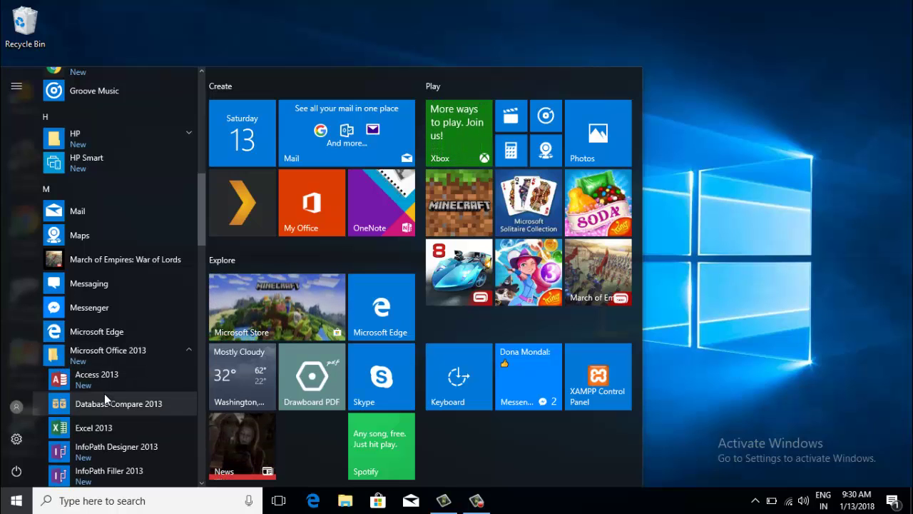
pyautogui.click(91, 428)
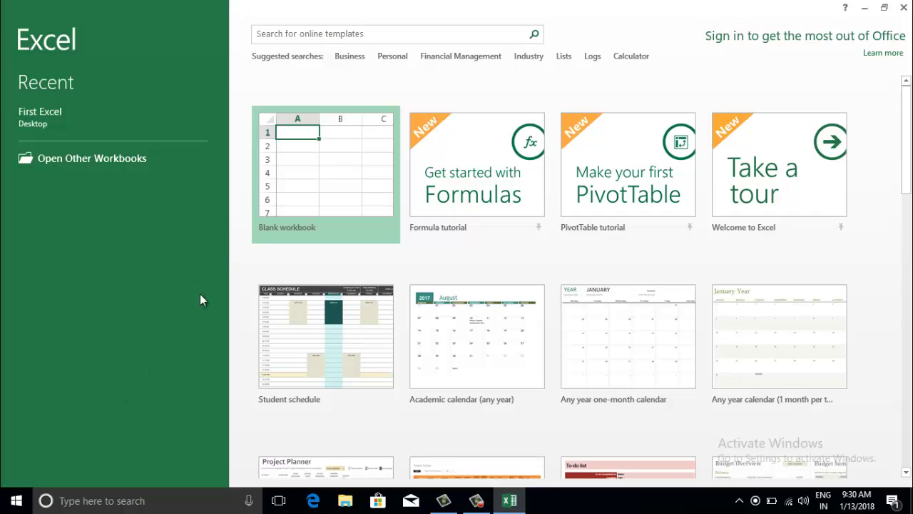
# Create a blank workbook with headings name, address and contact no in A1, B1 and C1.
pyautogui.click(310, 166)
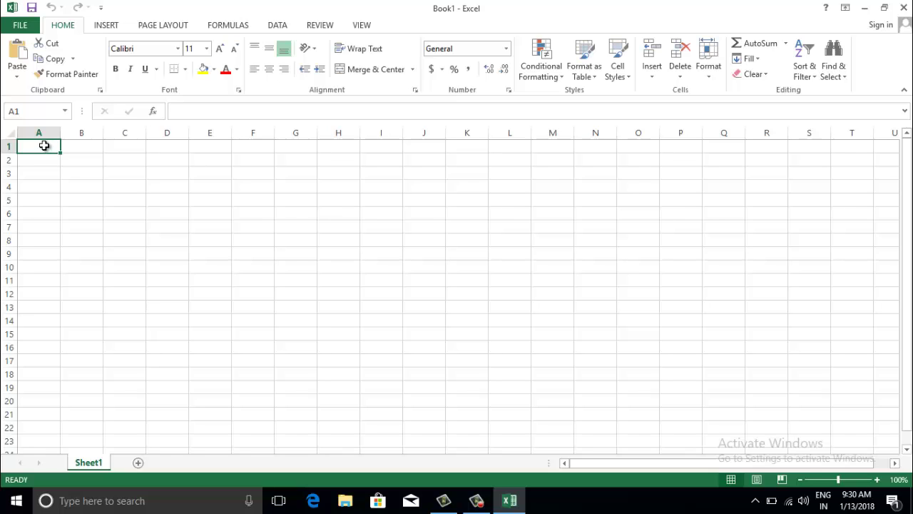
pyautogui.write('na')
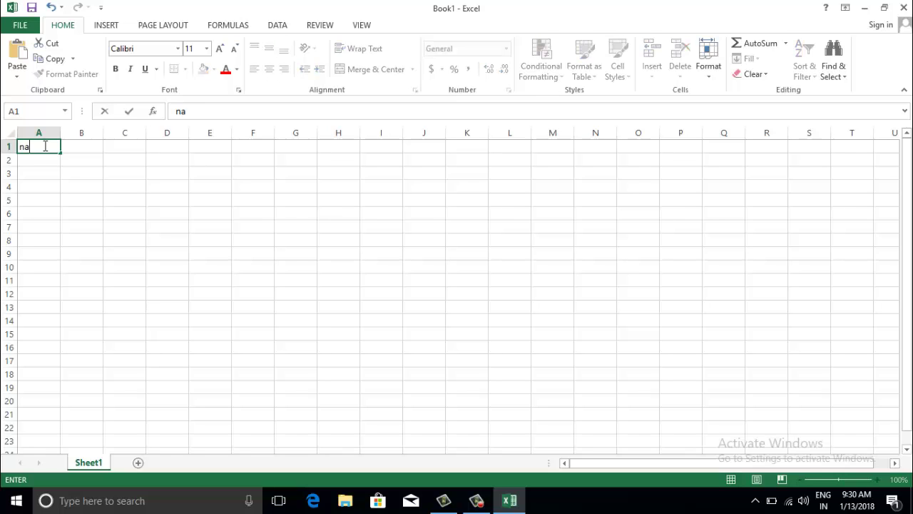
pyautogui.write('me')
pyautogui.press('Tab')
pyautogui.write('a')
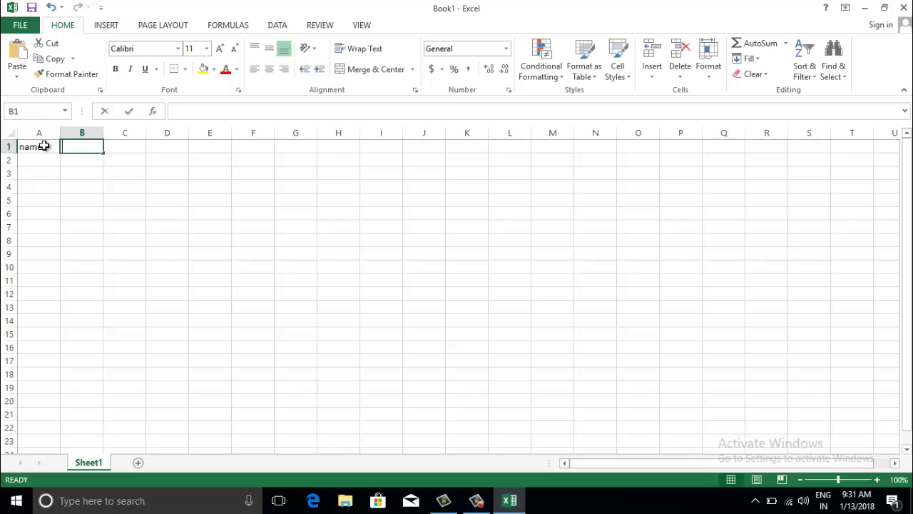
pyautogui.write('ddress')
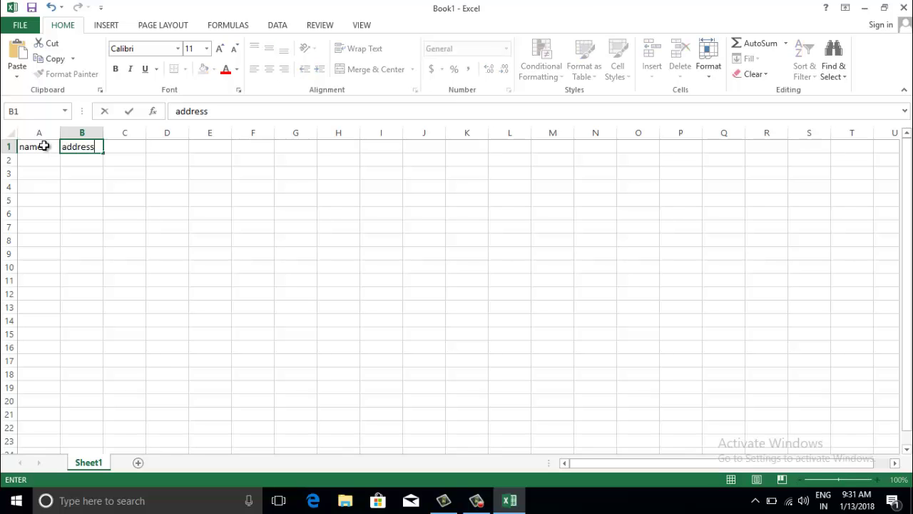
pyautogui.press('Tab')
pyautogui.write('c')
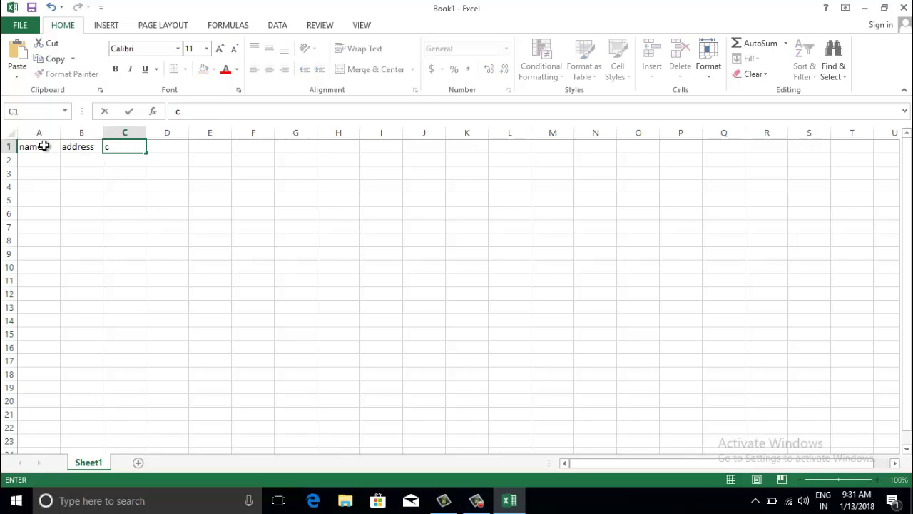
pyautogui.write('ontact ')
pyautogui.write('no')
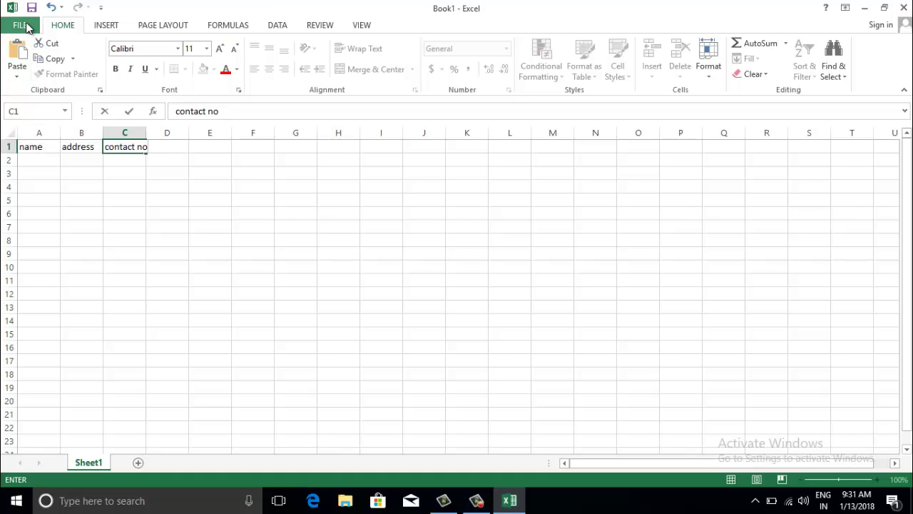
# In Customize Ribbon options, try adding Form... from Commands Not in the Ribbon.
pyautogui.click(27, 26)
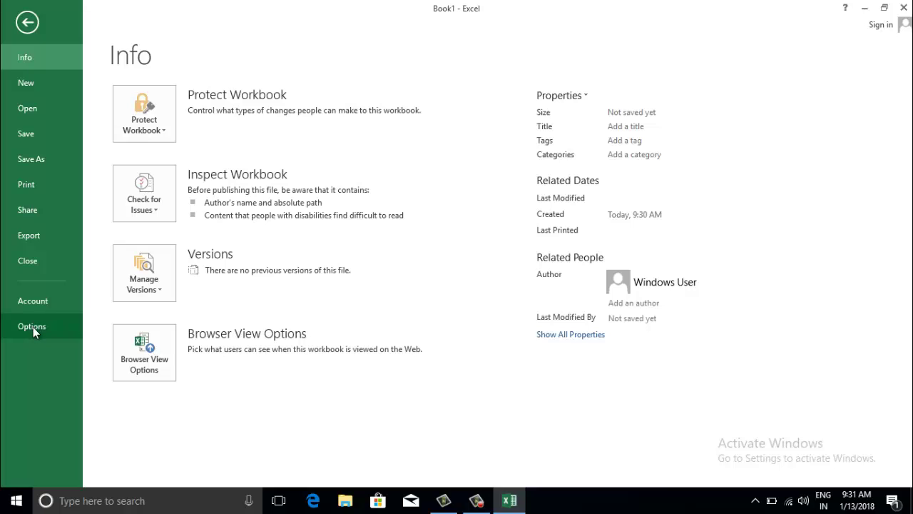
pyautogui.click(33, 327)
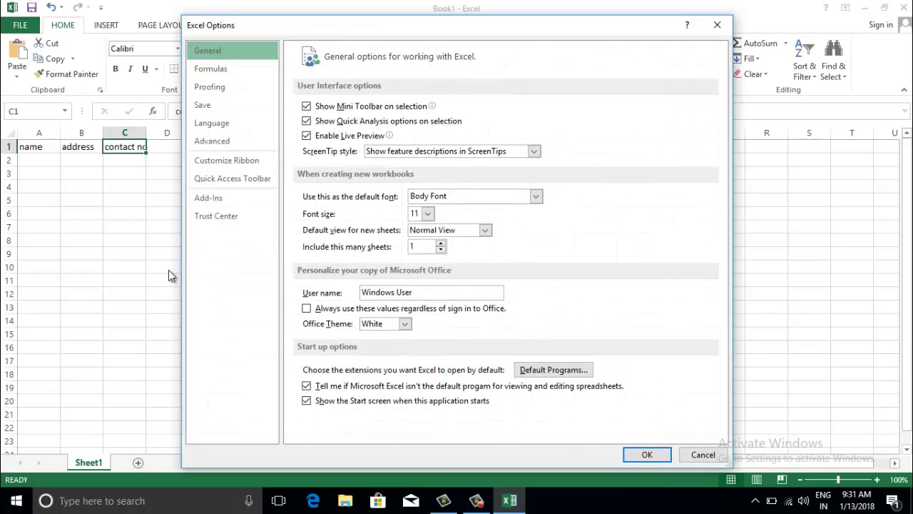
pyautogui.click(216, 162)
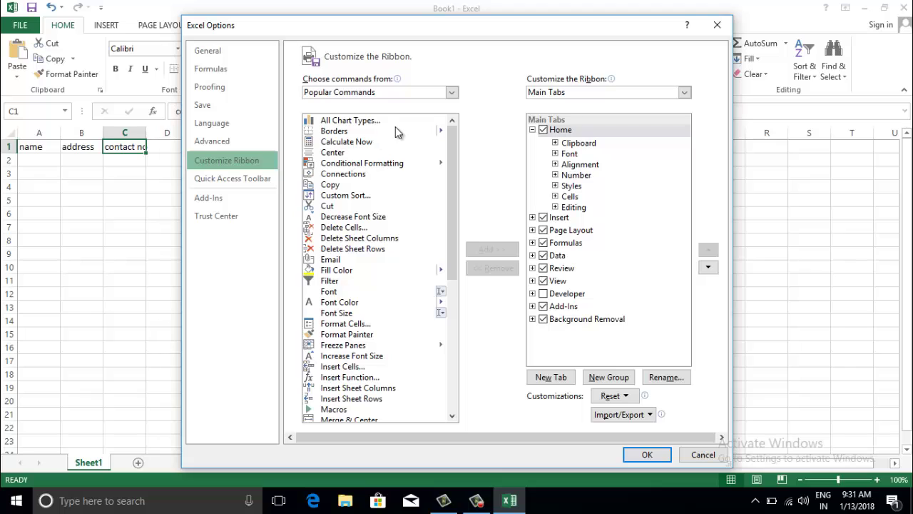
pyautogui.click(452, 93)
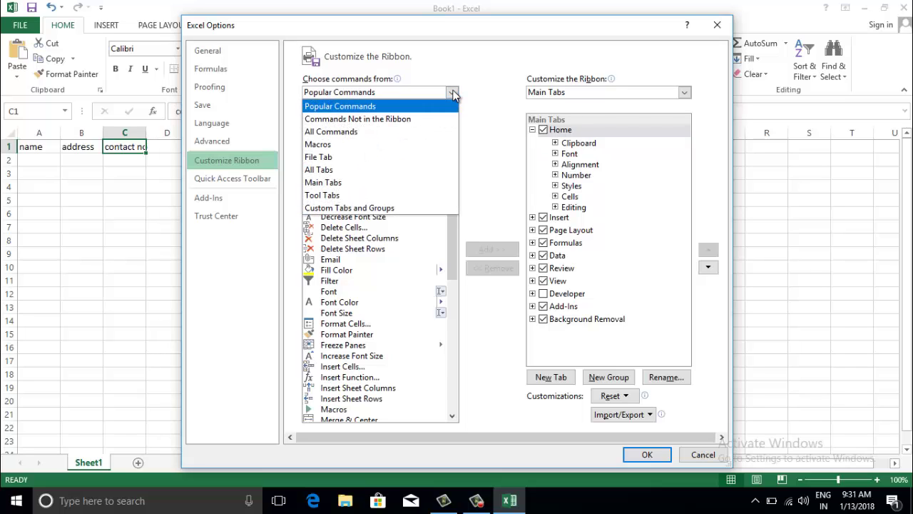
pyautogui.click(431, 120)
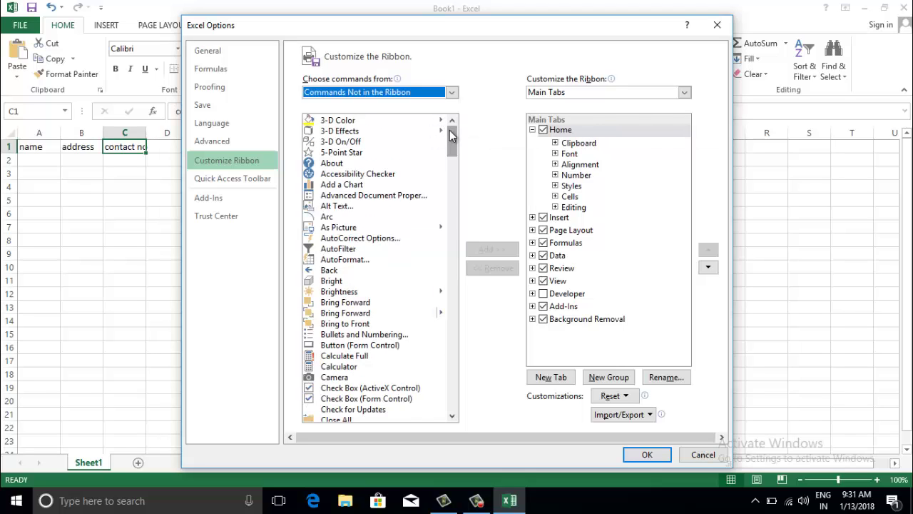
pyautogui.moveTo(450, 134); pyautogui.dragTo(460, 171)
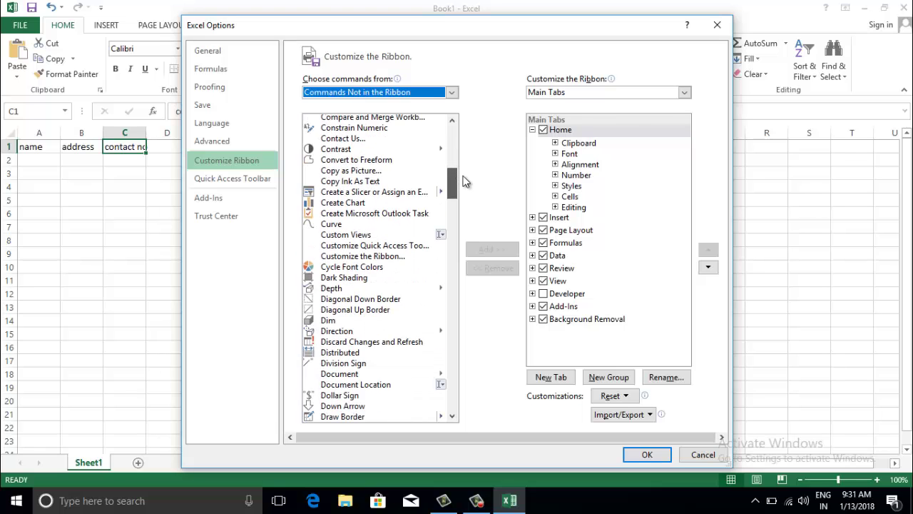
pyautogui.moveTo(460, 174); pyautogui.dragTo(480, 217)
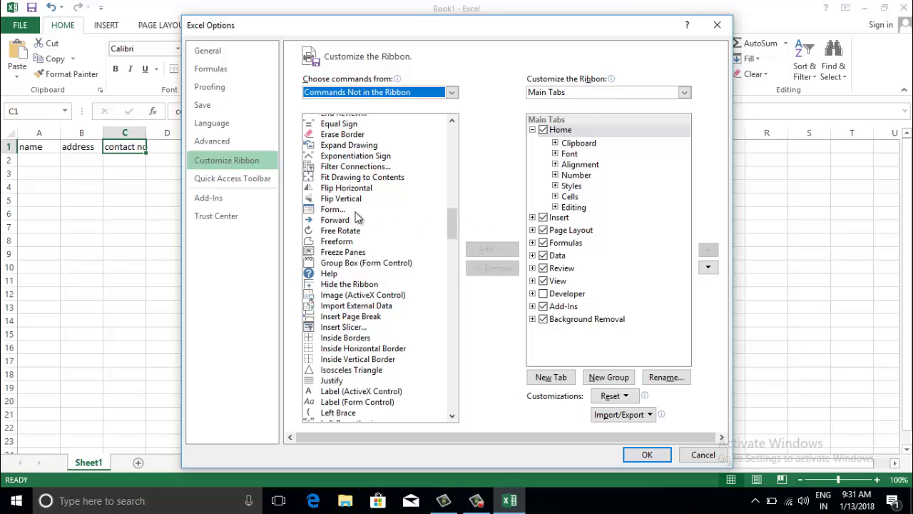
pyautogui.click(353, 210)
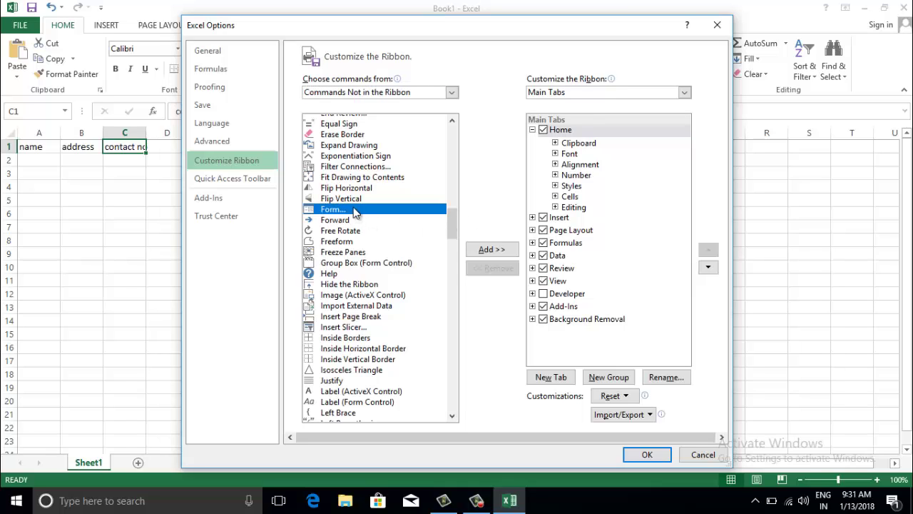
pyautogui.click(498, 253)
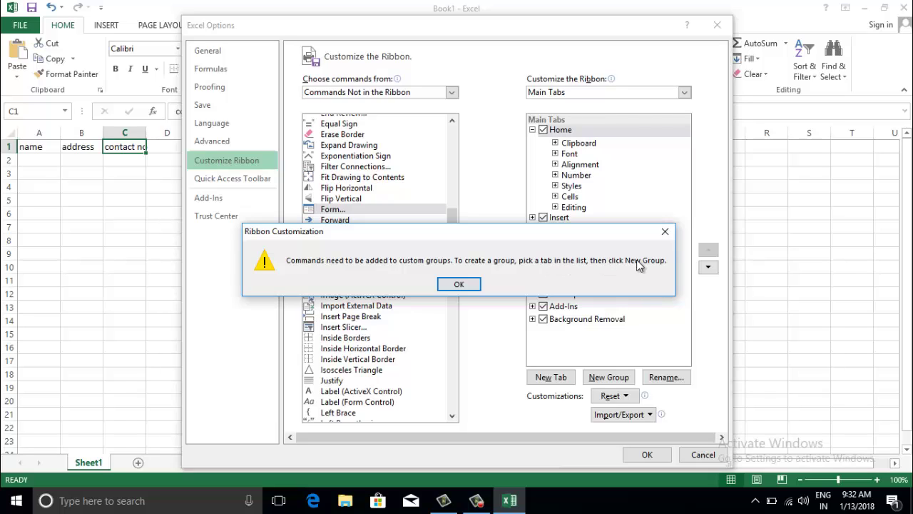
# Dismiss the warning and create a new custom ribbon tab with a new group.
pyautogui.click(463, 283)
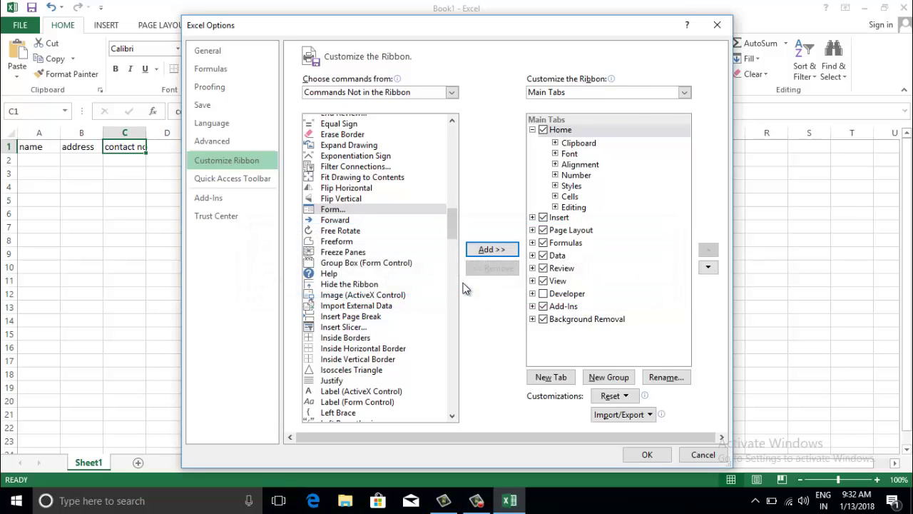
pyautogui.click(541, 378)
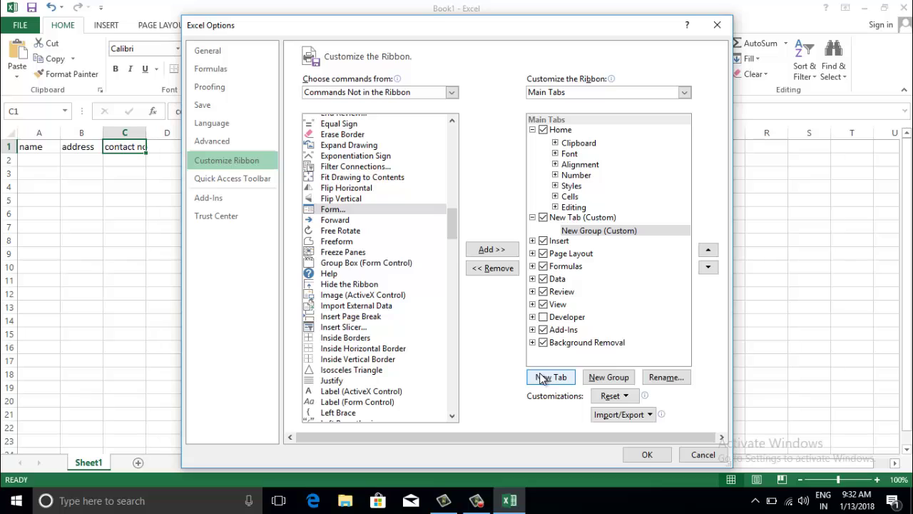
pyautogui.click(569, 220)
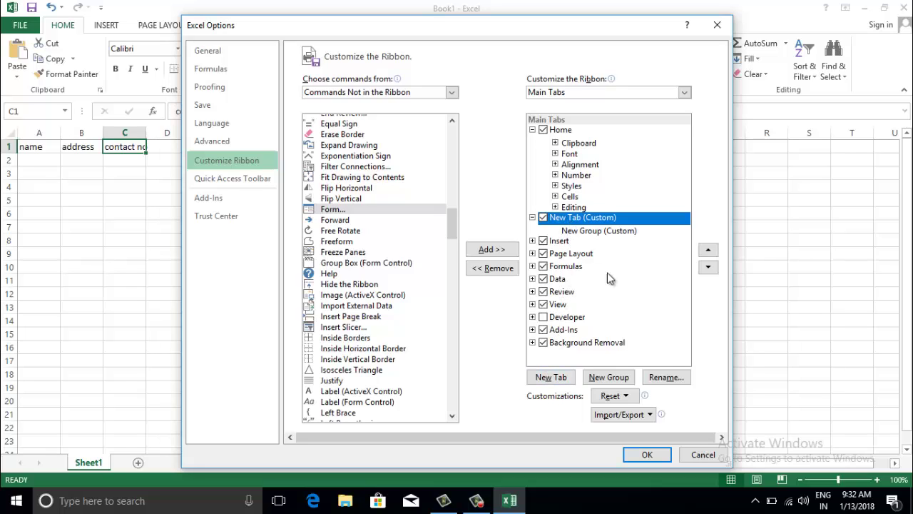
# Rename the new tab to 'Data Entry Custom Form' and select its New Group.
pyautogui.click(657, 378)
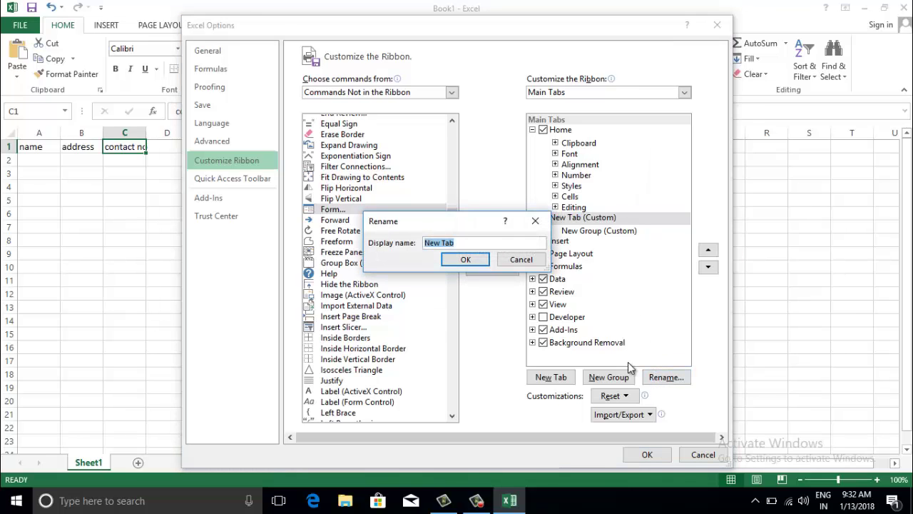
pyautogui.press('BackSpace')
pyautogui.write('ta Entry Cus')
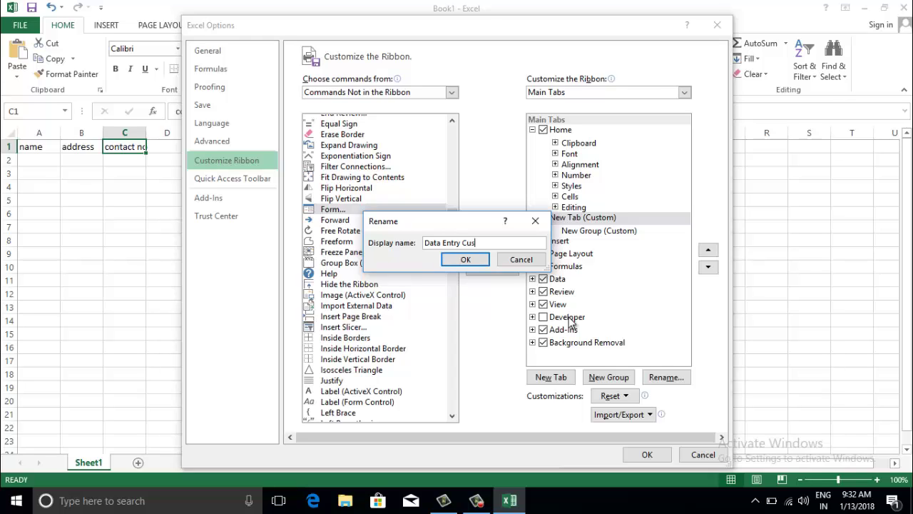
pyautogui.write('om For')
pyautogui.write('m')
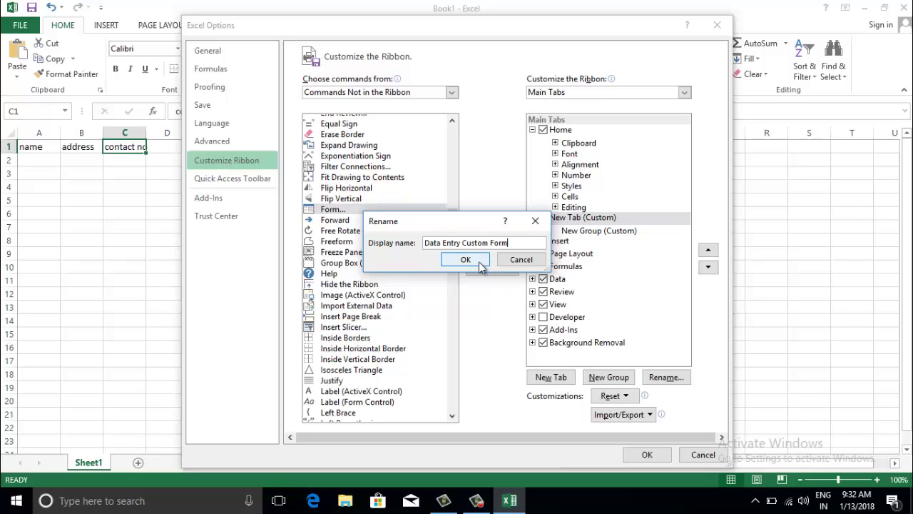
pyautogui.click(465, 260)
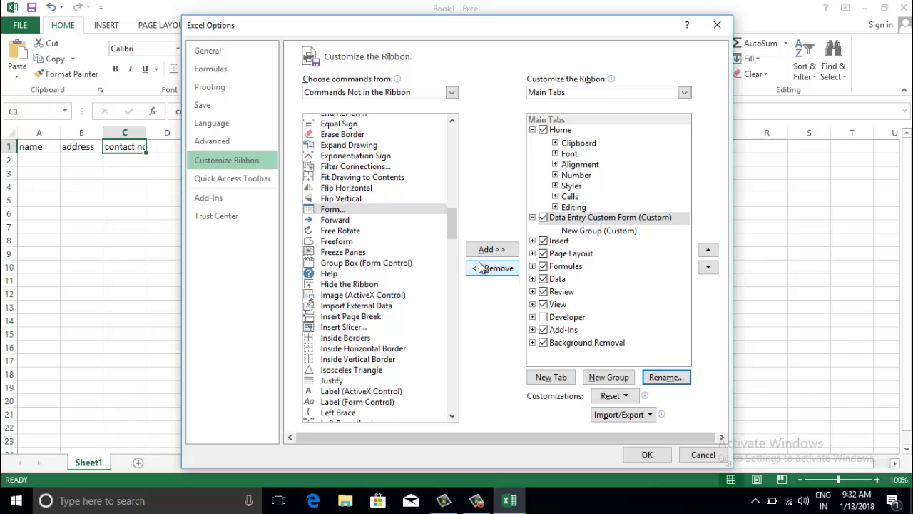
pyautogui.click(576, 231)
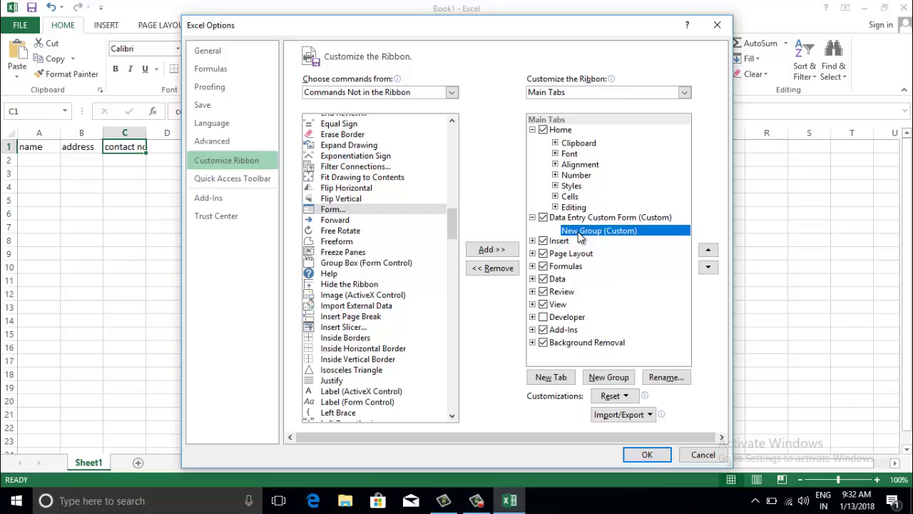
# Rename the custom group to 'Data Entry Form'.
pyautogui.click(658, 379)
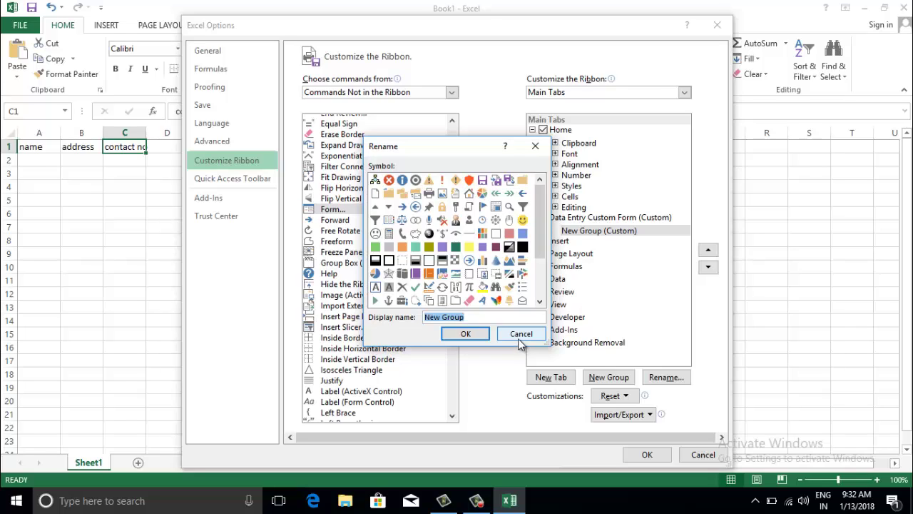
pyautogui.press('BackSpace')
pyautogui.write('Dat')
pyautogui.write(' E')
pyautogui.write('or')
pyautogui.write('m')
pyautogui.click(465, 334)
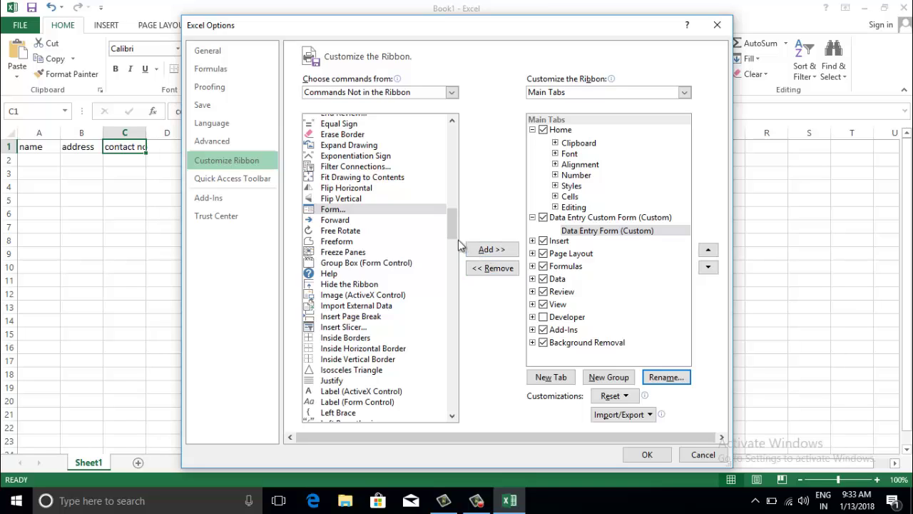
# Add the Form command to the Data Entry Form group and apply the ribbon changes.
pyautogui.click(433, 209)
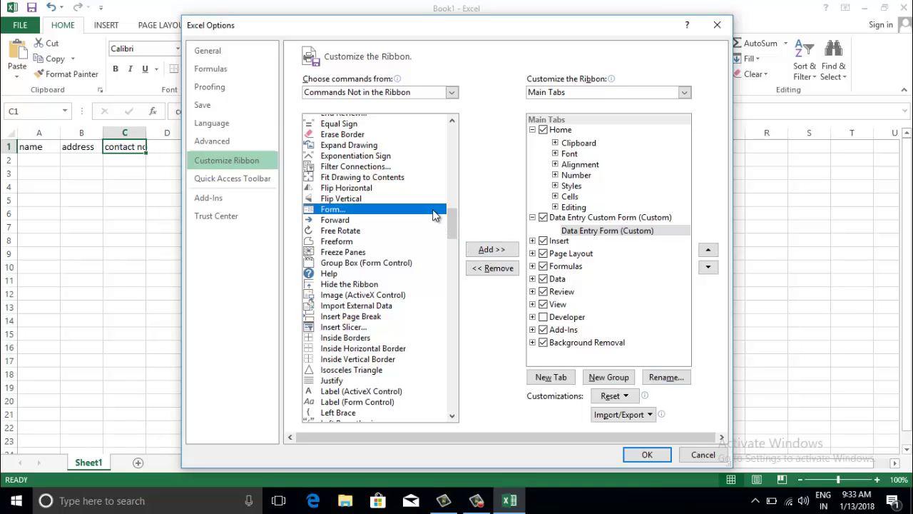
pyautogui.click(490, 251)
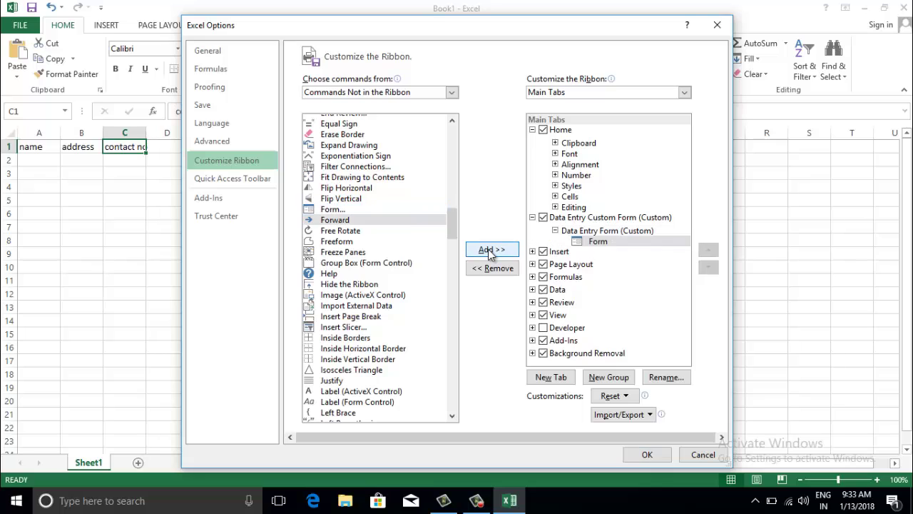
pyautogui.click(596, 242)
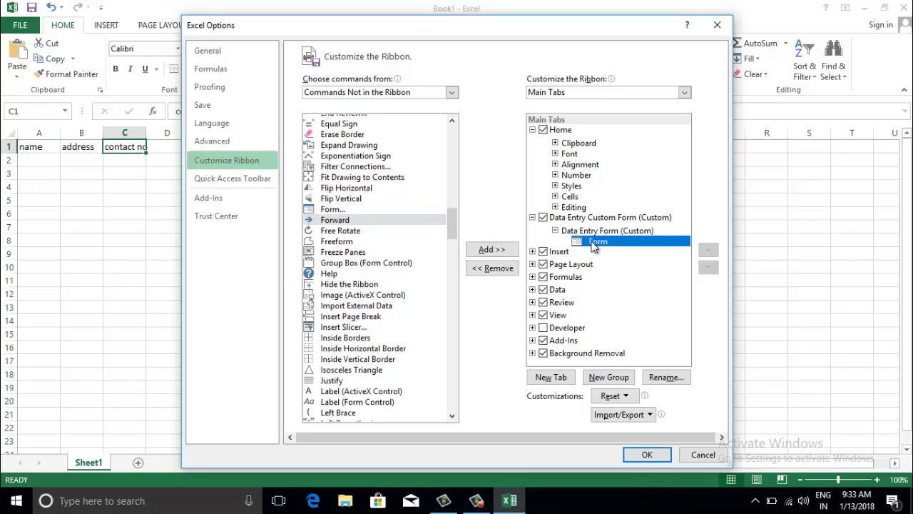
pyautogui.click(635, 454)
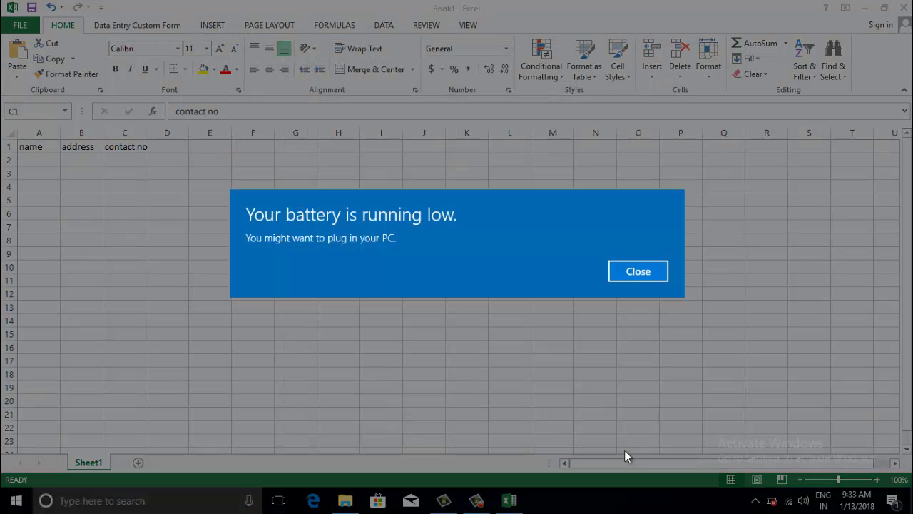
# Open the data form from the Data Entry Custom Form tab, using row 1 as labels.
pyautogui.click(643, 272)
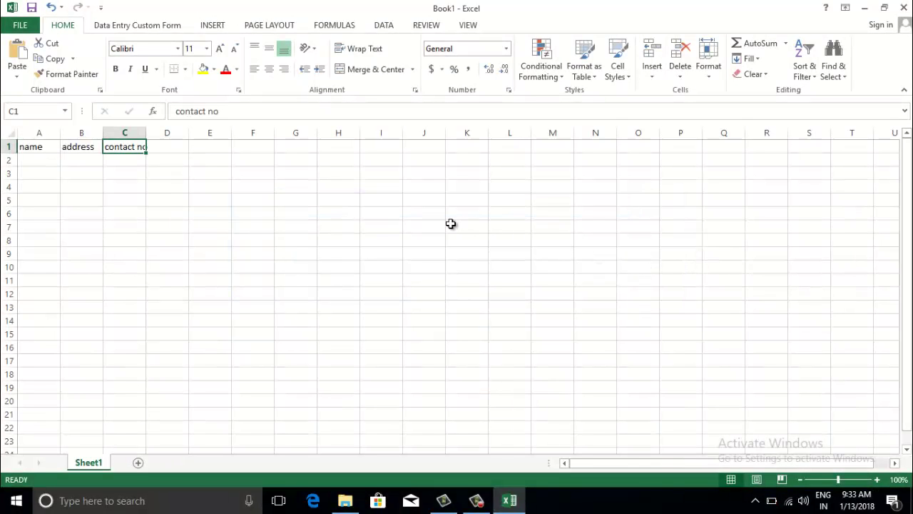
pyautogui.click(123, 27)
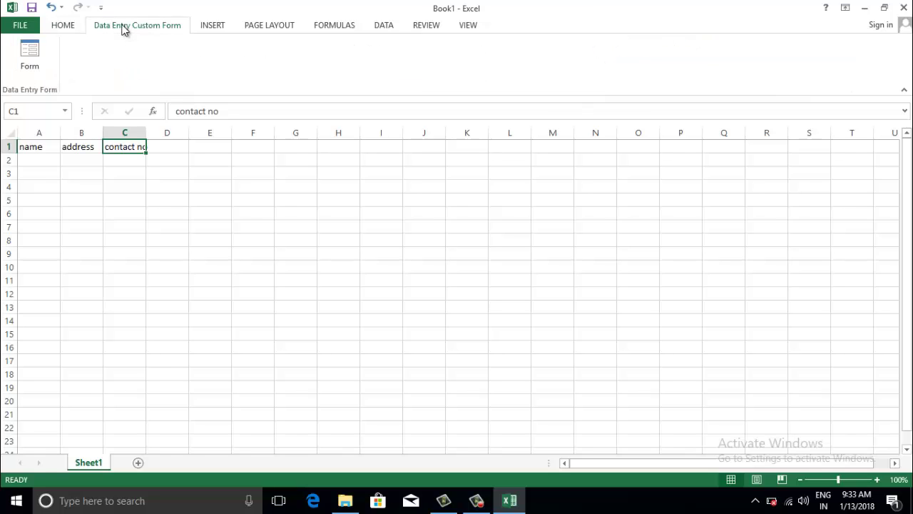
pyautogui.click(29, 60)
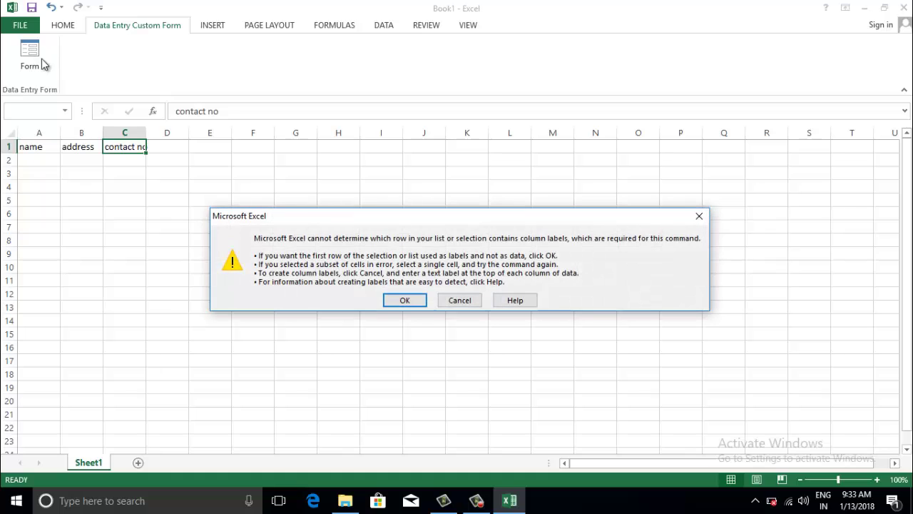
pyautogui.click(402, 300)
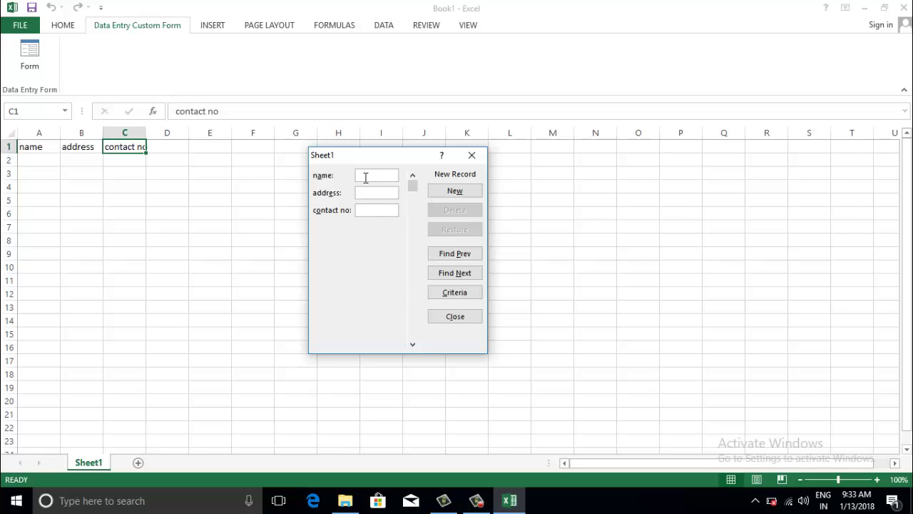
# Add a first record with a name, address kolka and a contact number.
pyautogui.write('a')
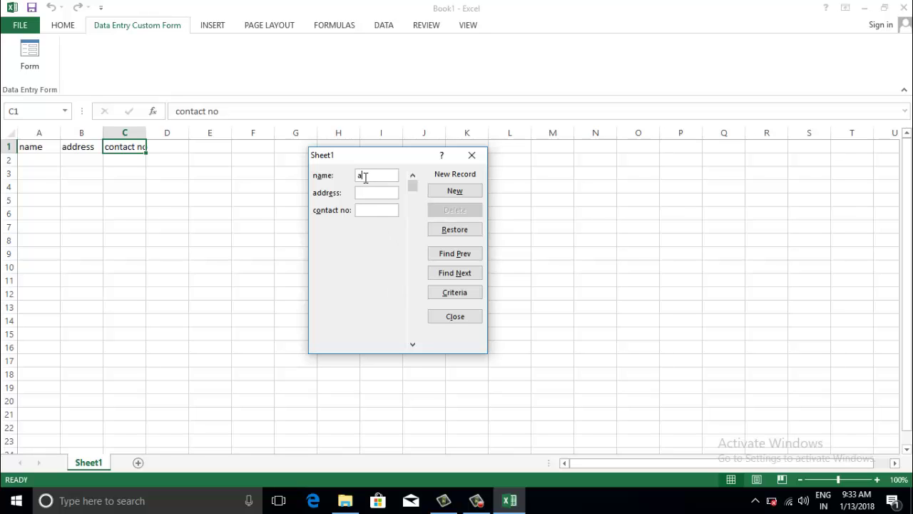
pyautogui.write('sdf')
pyautogui.press('Tab')
pyautogui.write('kol')
pyautogui.write('kata')
pyautogui.press('Tab')
pyautogui.write('345')
pyautogui.write('789')
pyautogui.write('1')
pyautogui.click(455, 191)
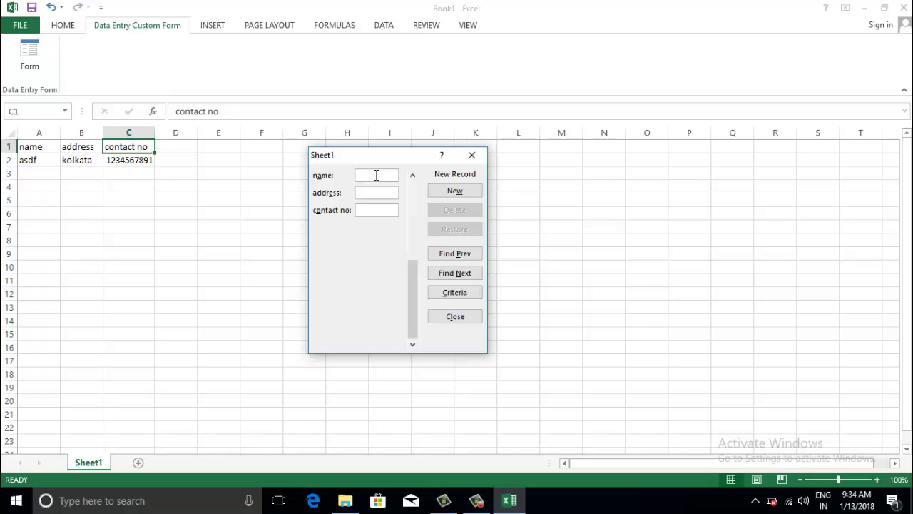
# Add a second record with a name, address Delhi and a contact number.
pyautogui.write('zxcv')
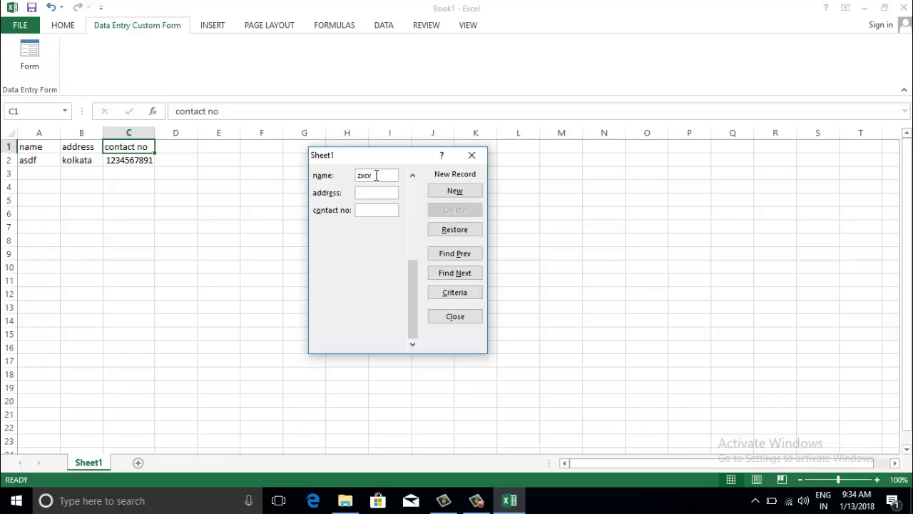
pyautogui.press('Tab')
pyautogui.write('874')
pyautogui.press('BackSpace')
pyautogui.press('BackSpace')
pyautogui.press('BackSpace')
pyautogui.press('BackSpace')
pyautogui.press('BackSpace')
pyautogui.write('Delh')
pyautogui.write('i')
pyautogui.press('Tab')
pyautogui.write('9874563')
pyautogui.write('21')
pyautogui.click(445, 191)
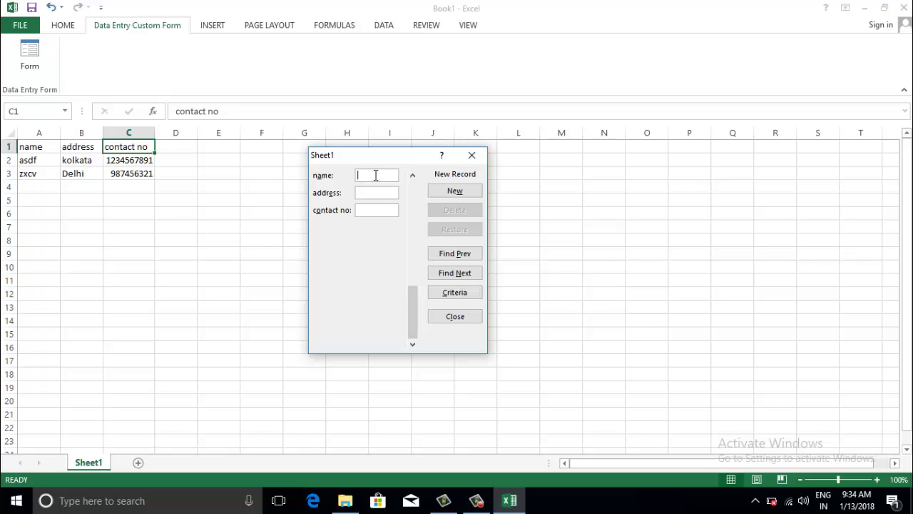
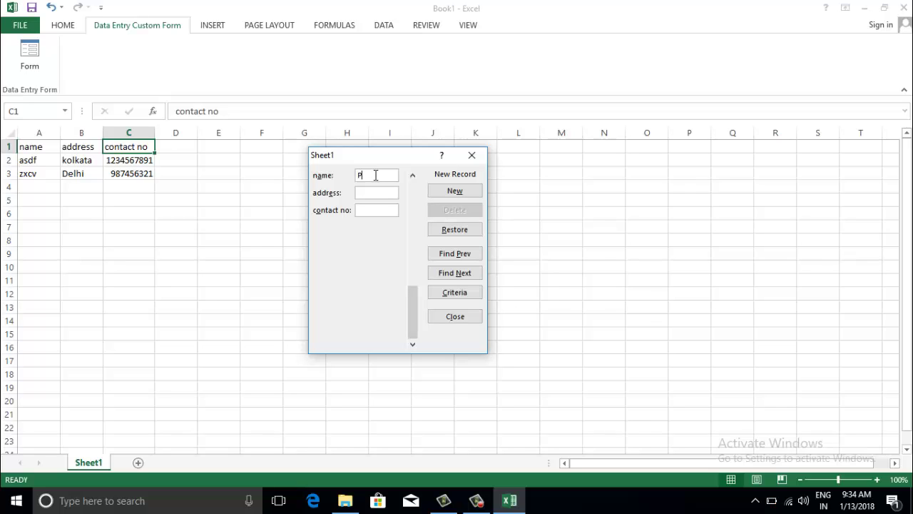
# Add a third record with a name, address Mumbai and a contact number, then close the form.
pyautogui.press('Tab')
pyautogui.write('Mu')
pyautogui.write('mbai')
pyautogui.press('Tab')
pyautogui.write('12345')
pyautogui.write('6789')
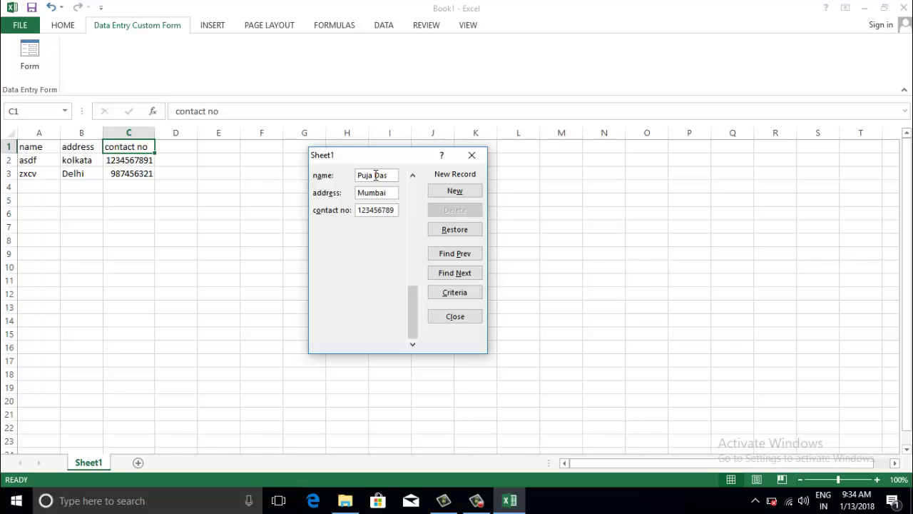
pyautogui.click(474, 191)
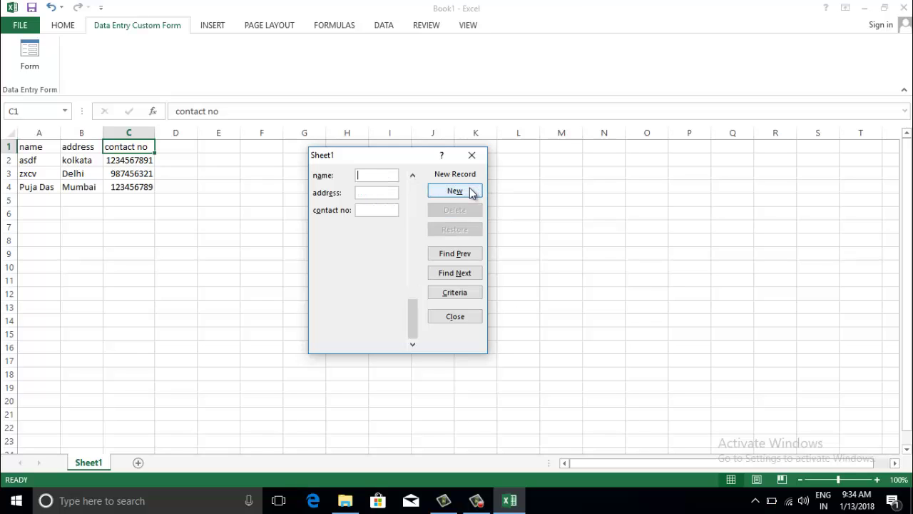
pyautogui.click(471, 155)
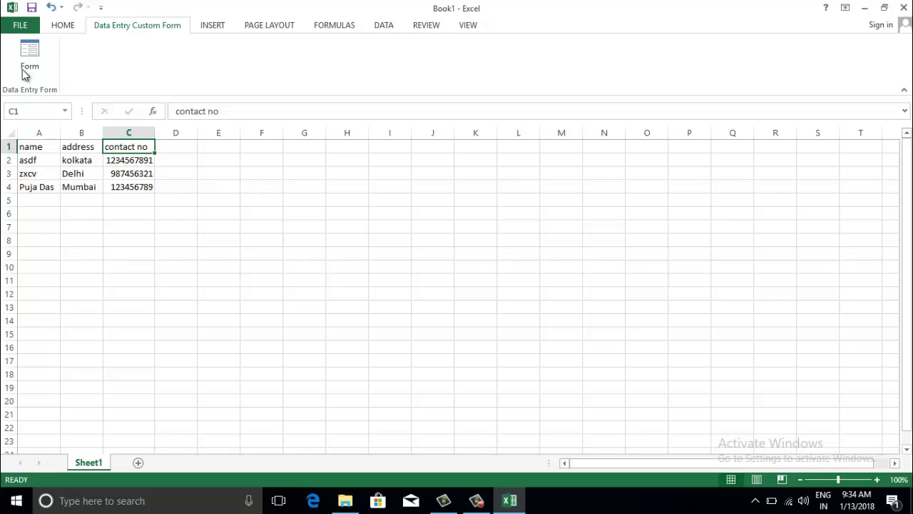
# Save As to the Desktop, replacing Book1 with the file name 'Contact Details'.
pyautogui.click(20, 27)
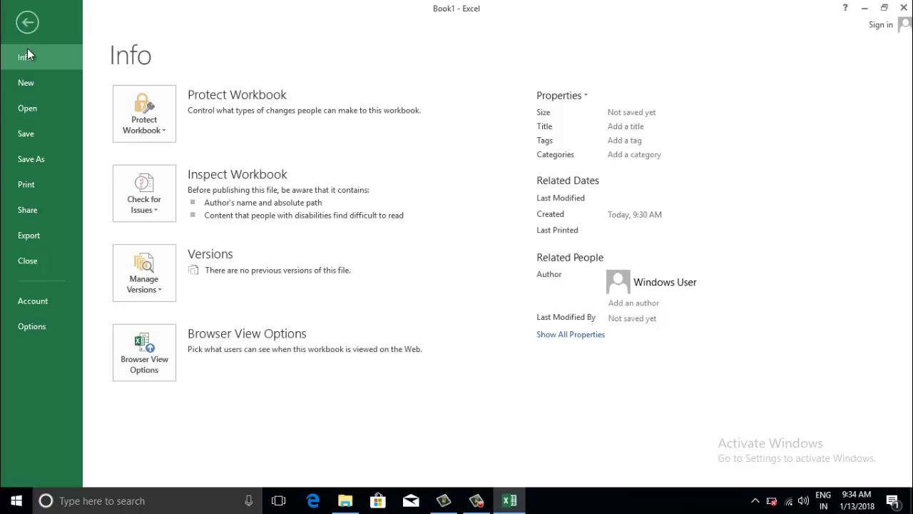
pyautogui.click(42, 159)
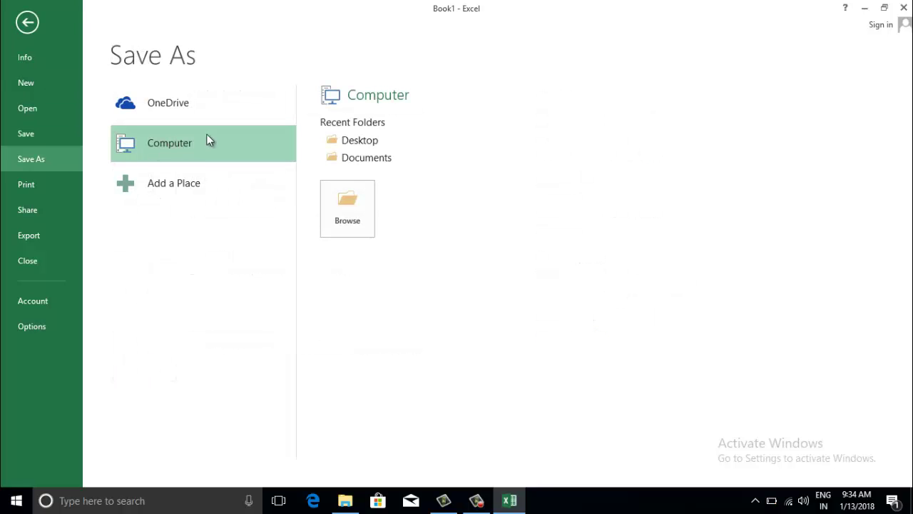
pyautogui.click(353, 142)
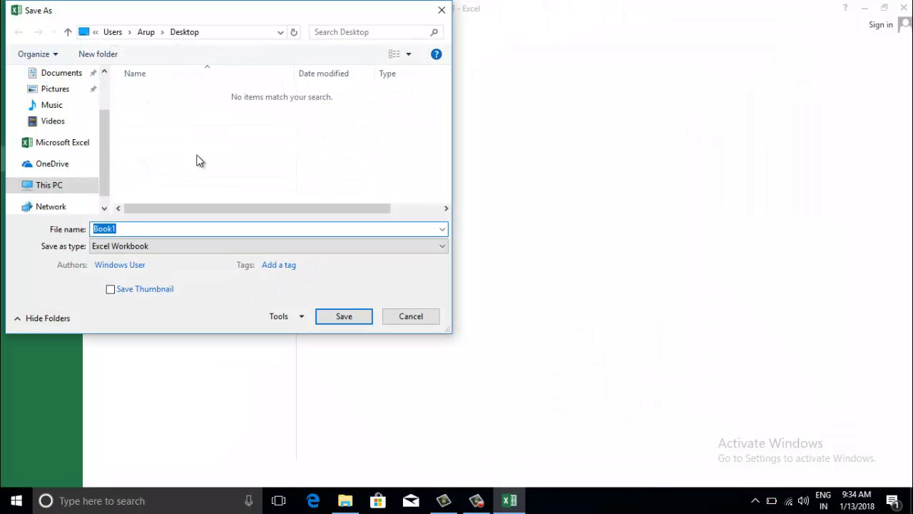
pyautogui.moveTo(100, 167)
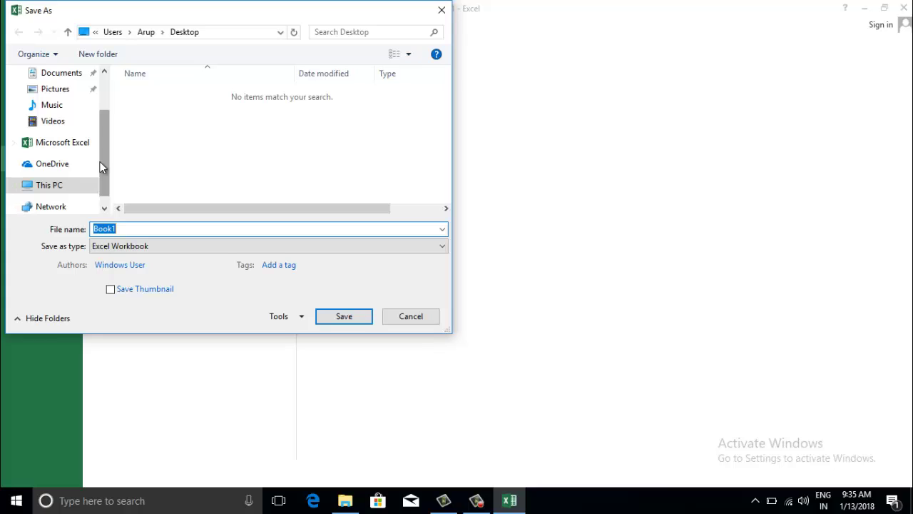
pyautogui.scroll(1, 102, 153)
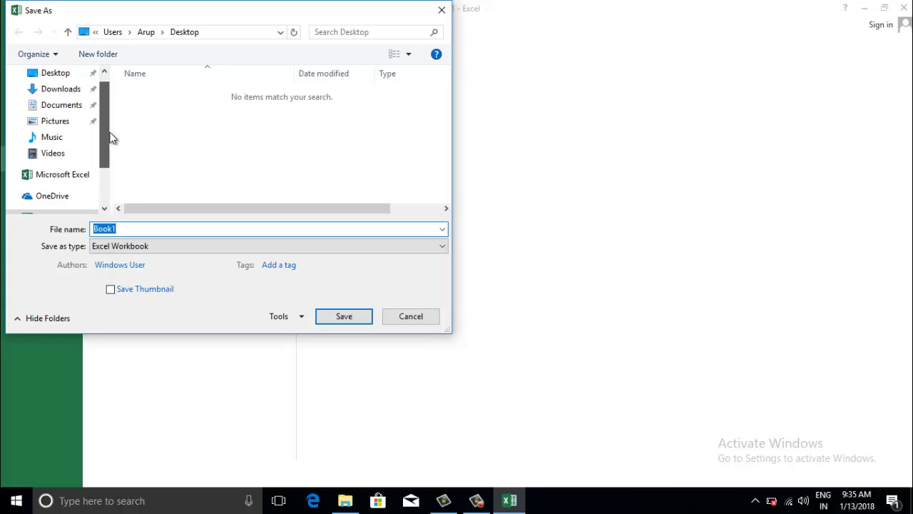
pyautogui.scroll(1, 112, 138)
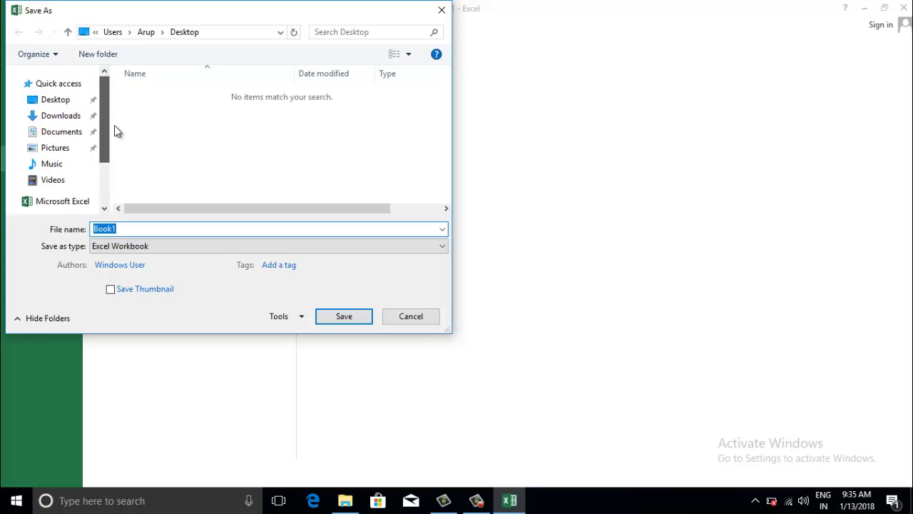
pyautogui.click(50, 105)
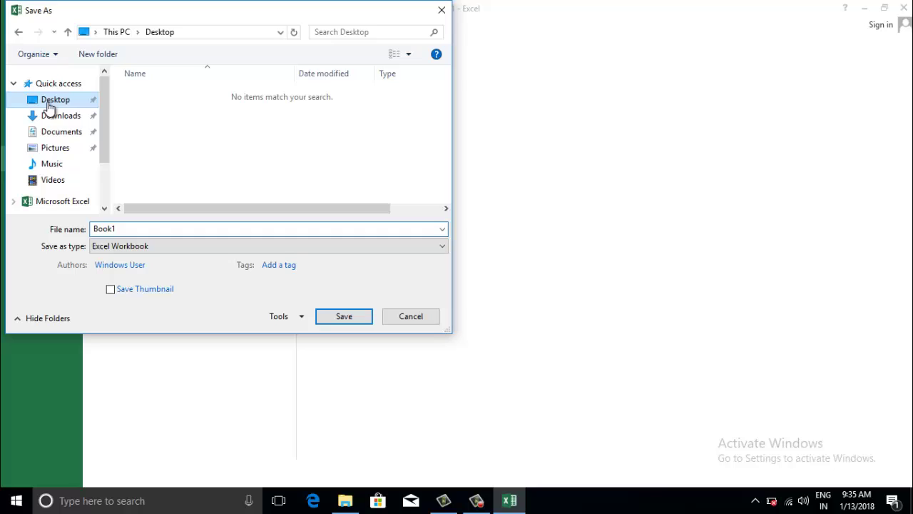
pyautogui.doubleClick(107, 229)
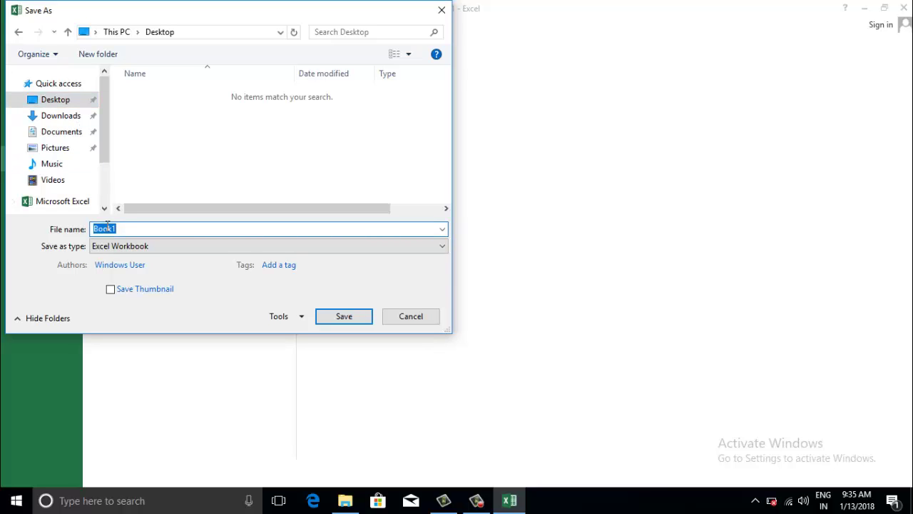
pyautogui.write('Conta')
pyautogui.write('ct D')
pyautogui.write('etai')
pyautogui.write('ls')
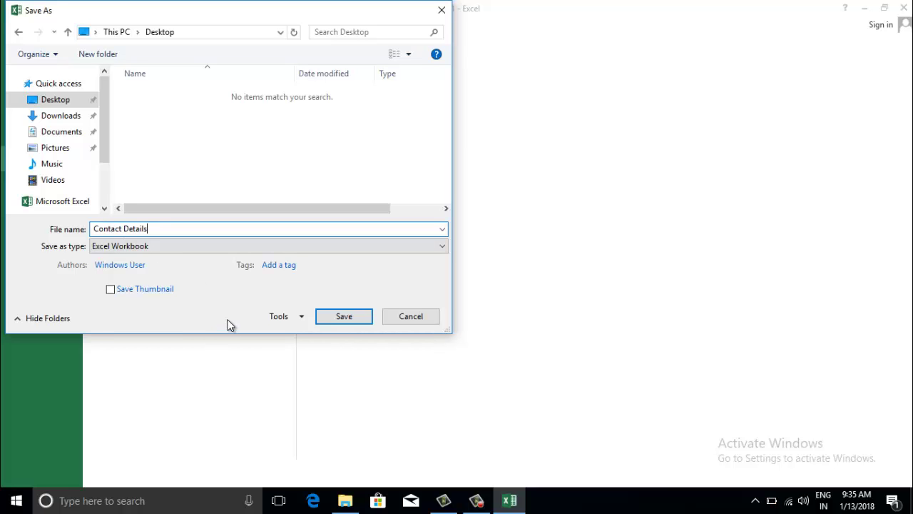
pyautogui.click(343, 318)
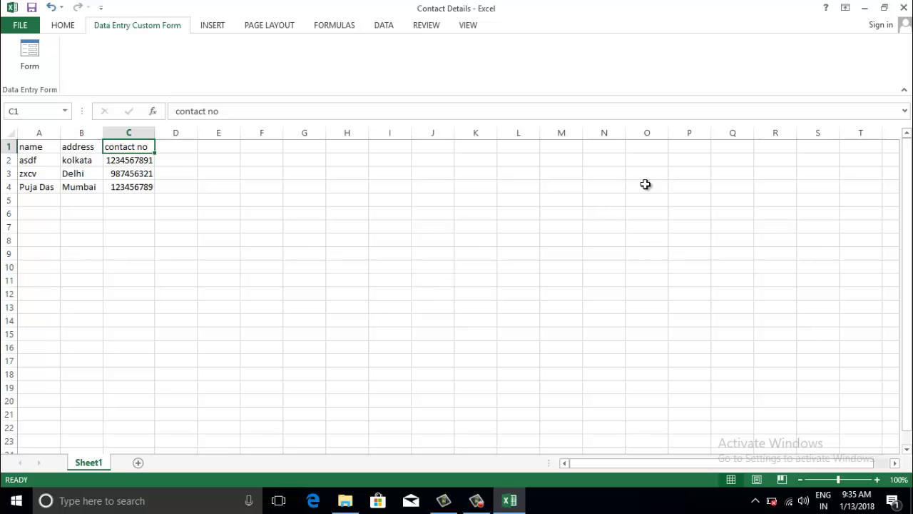
# Close Excel, reopen Contact Details from its desktop icon, and maximize the window.
pyautogui.click(902, 8)
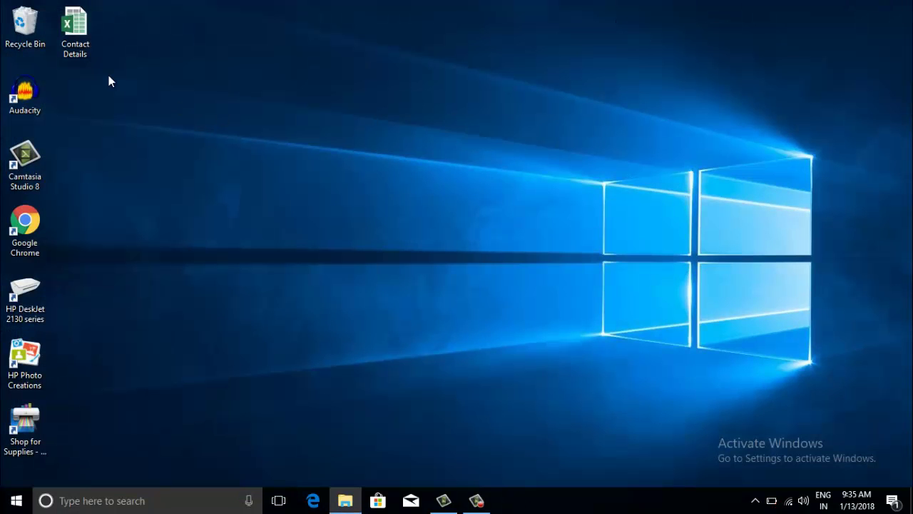
pyautogui.click(77, 36)
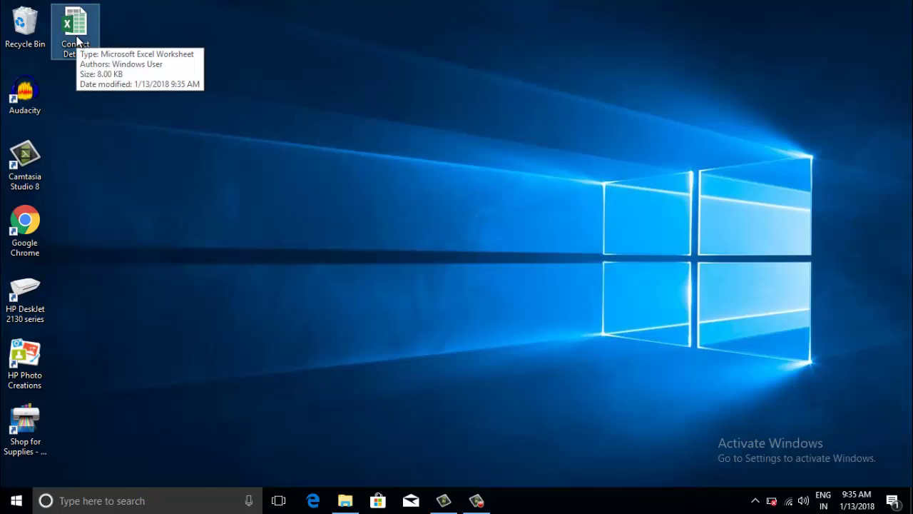
pyautogui.doubleClick(76, 35)
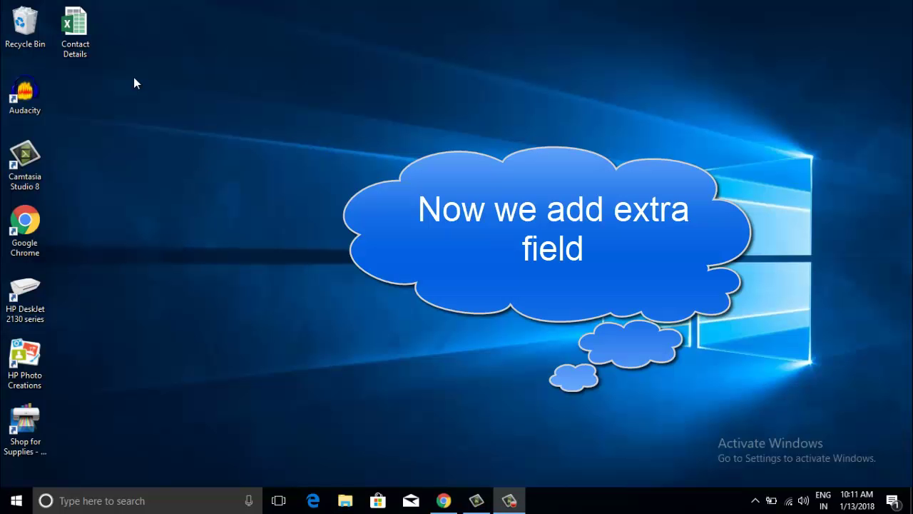
pyautogui.click(80, 31)
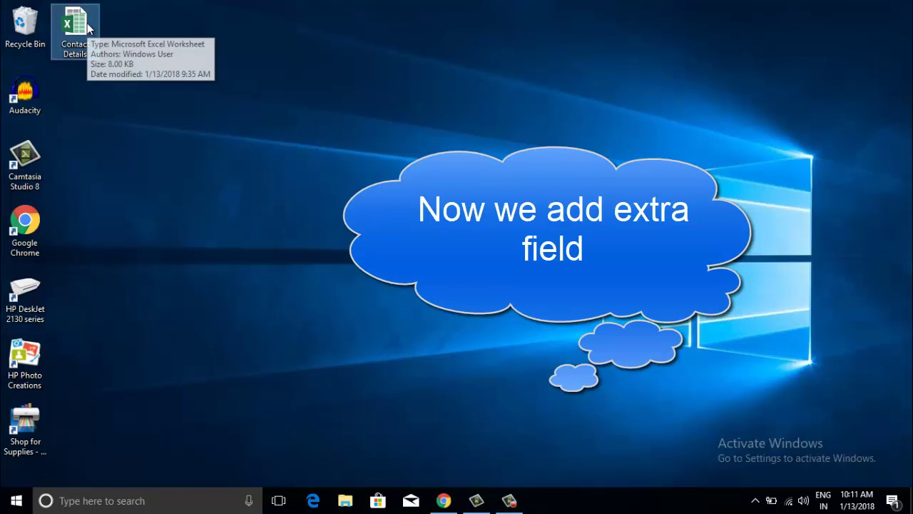
pyautogui.rightClick(88, 25)
pyautogui.click(112, 35)
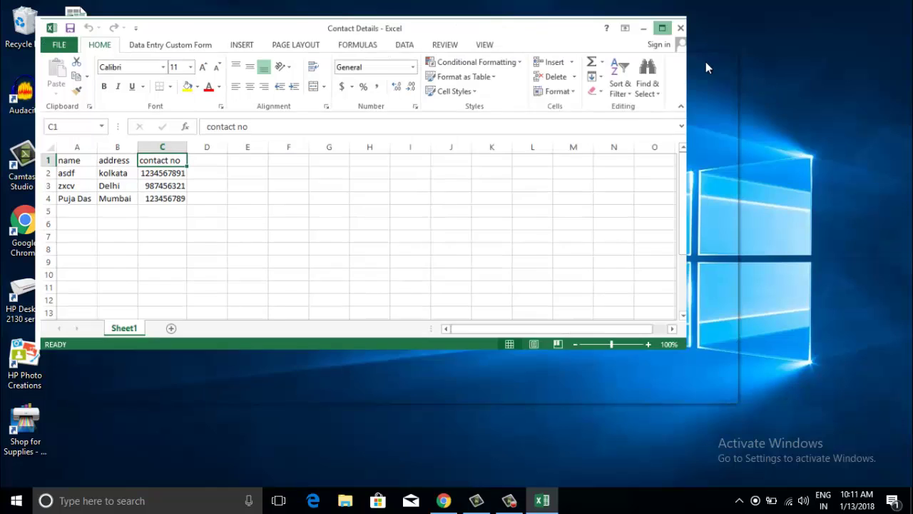
pyautogui.click(708, 64)
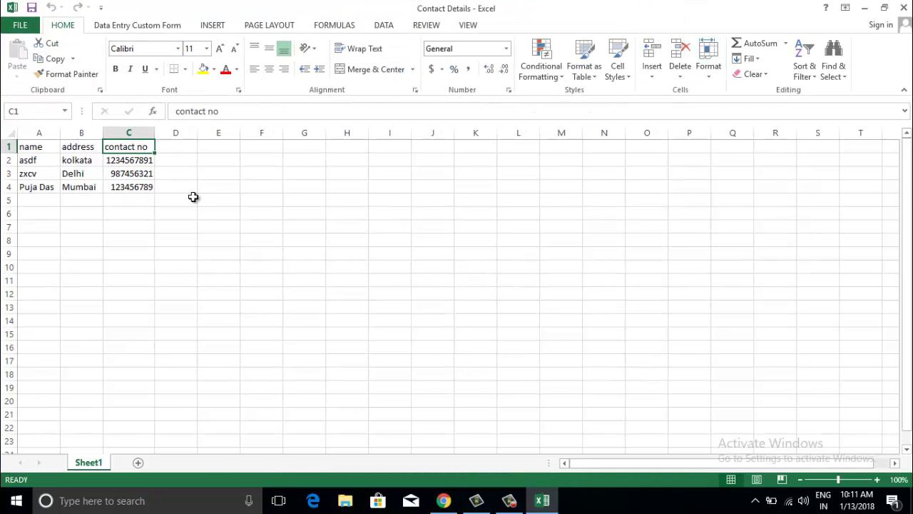
# Add an 'Email id' heading in D1 and give the first record an e-mail through the data form.
pyautogui.click(164, 146)
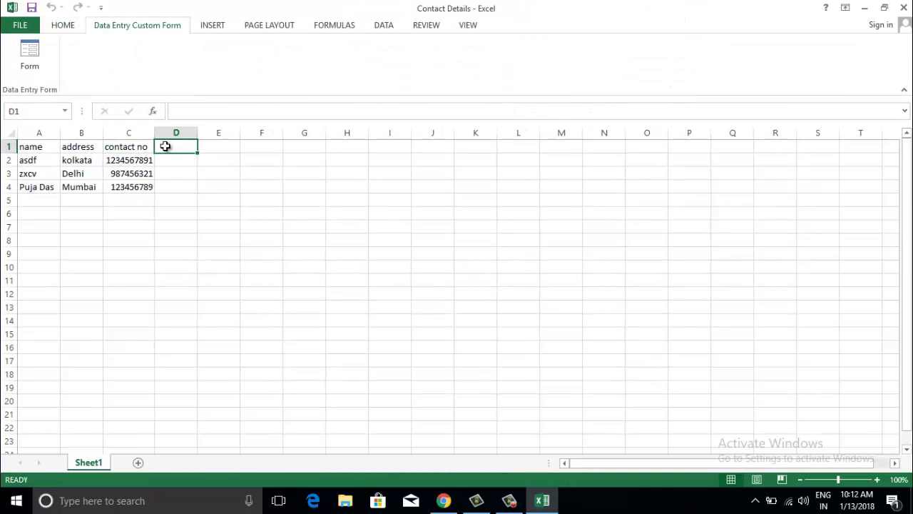
pyautogui.write('E')
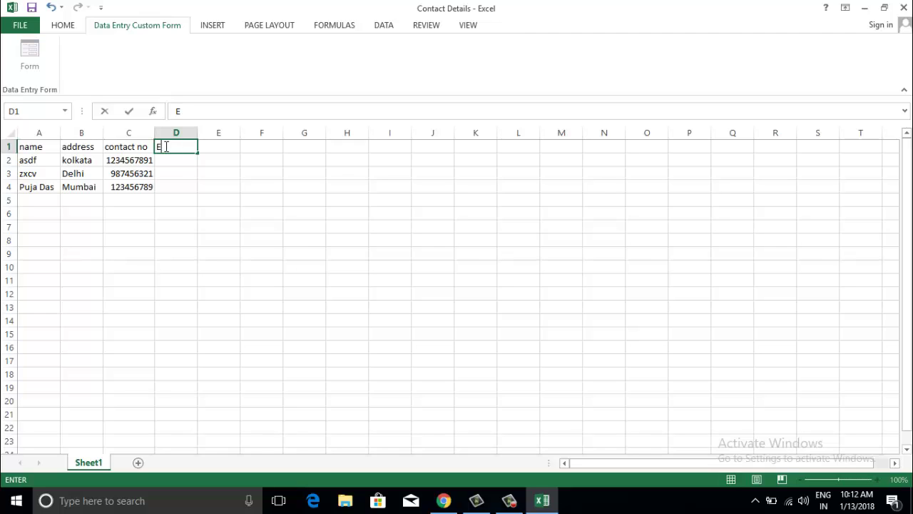
pyautogui.write('mail')
pyautogui.write(' id')
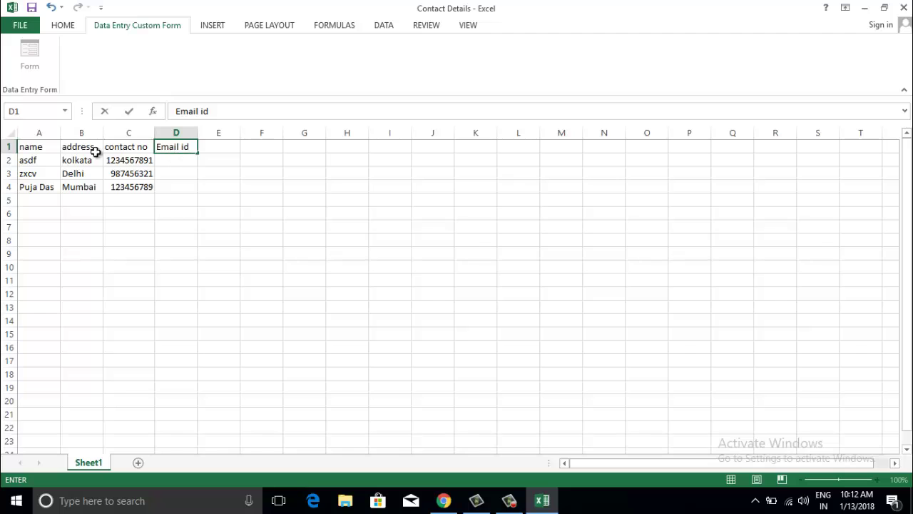
pyautogui.click(36, 146)
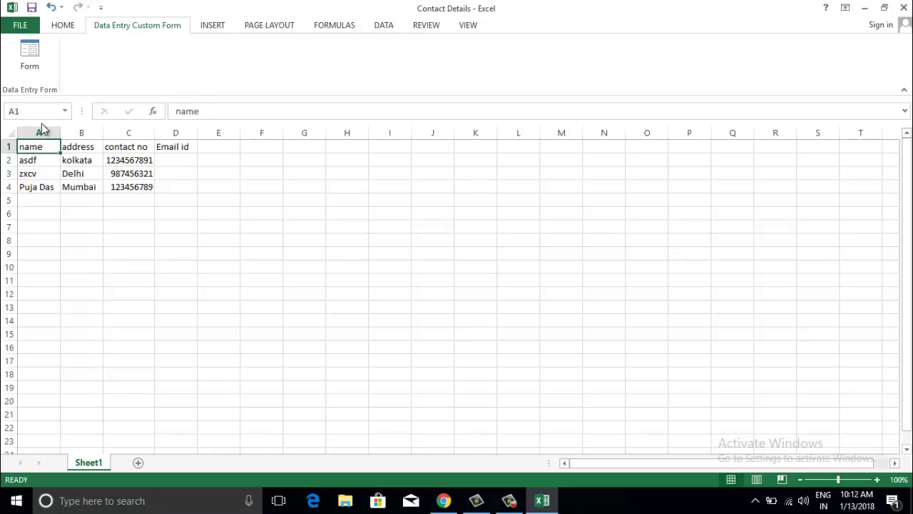
pyautogui.click(37, 53)
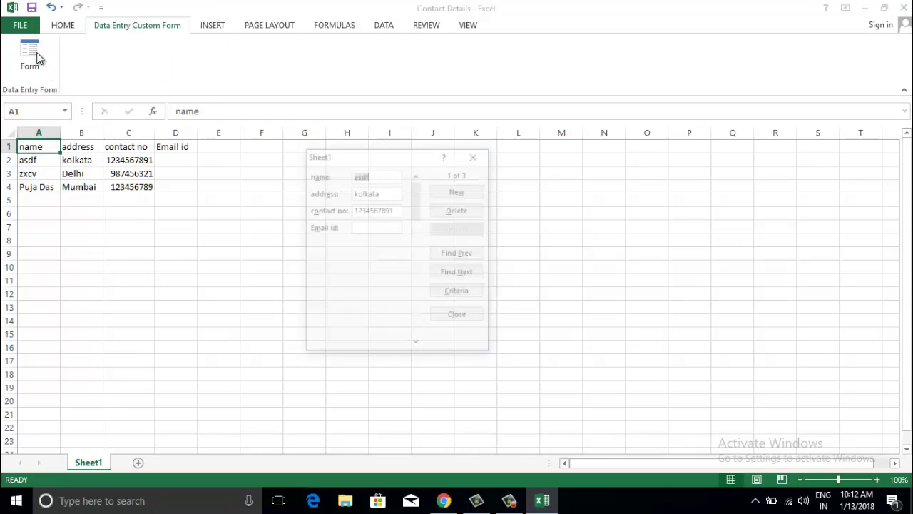
pyautogui.click(368, 227)
pyautogui.write('s')
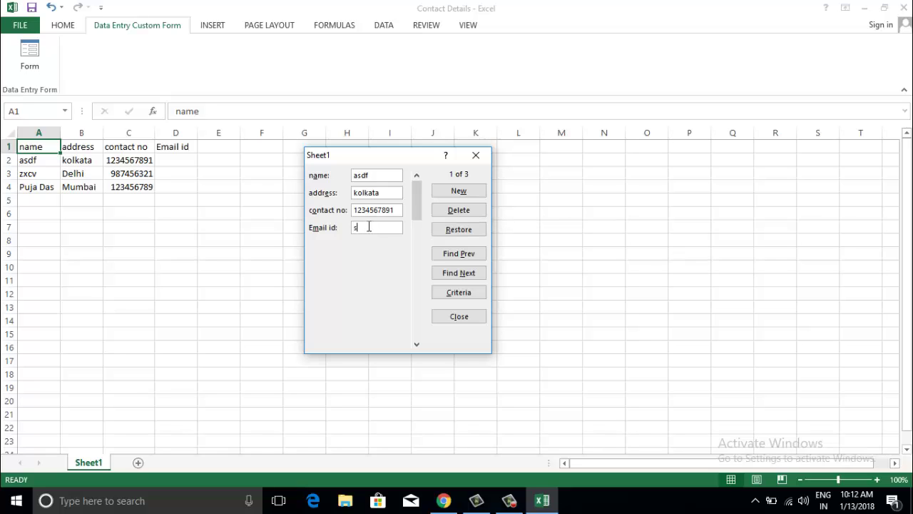
pyautogui.write('dfgh')
pyautogui.write('.com')
pyautogui.click(459, 192)
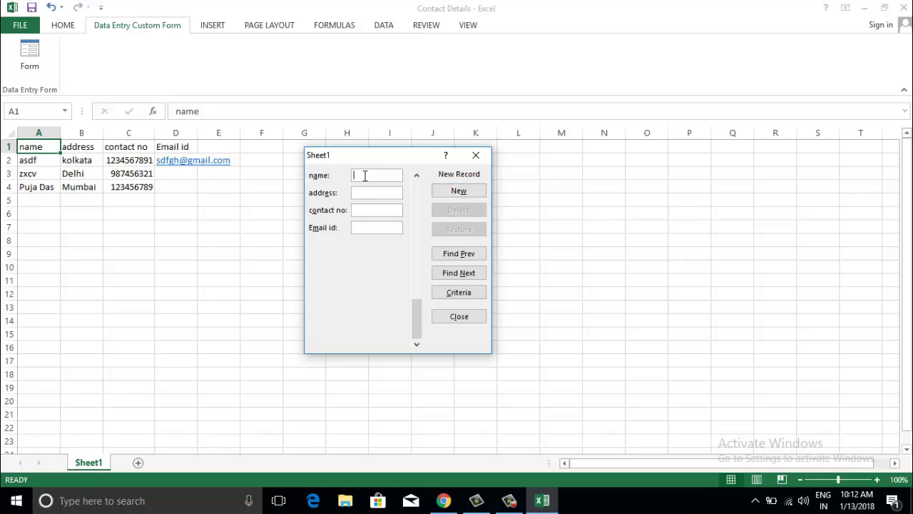
# Add a new record with a name and e-mail in row 5, then close the form.
pyautogui.write('asd')
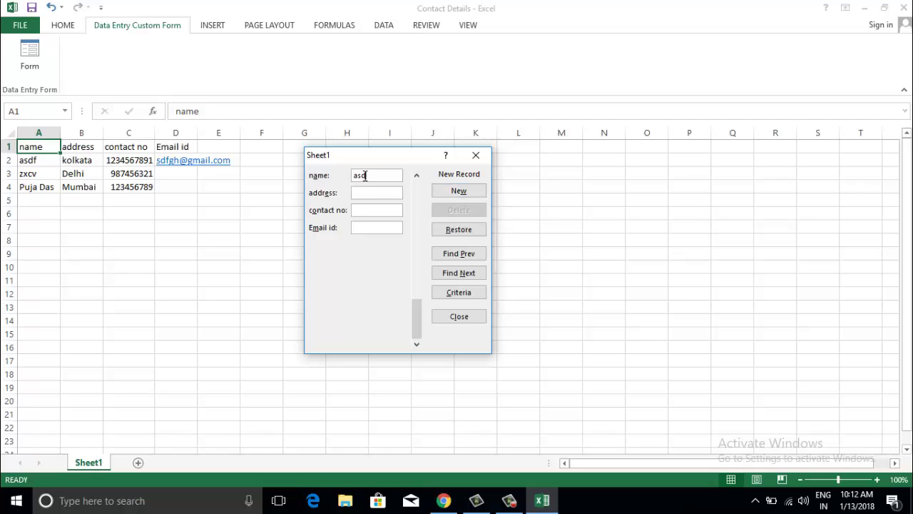
pyautogui.write('v')
pyautogui.write('fs')
pyautogui.write('df')
pyautogui.write('fdf')
pyautogui.click(360, 227)
pyautogui.write('f')
pyautogui.write('ddfdf')
pyautogui.click(459, 191)
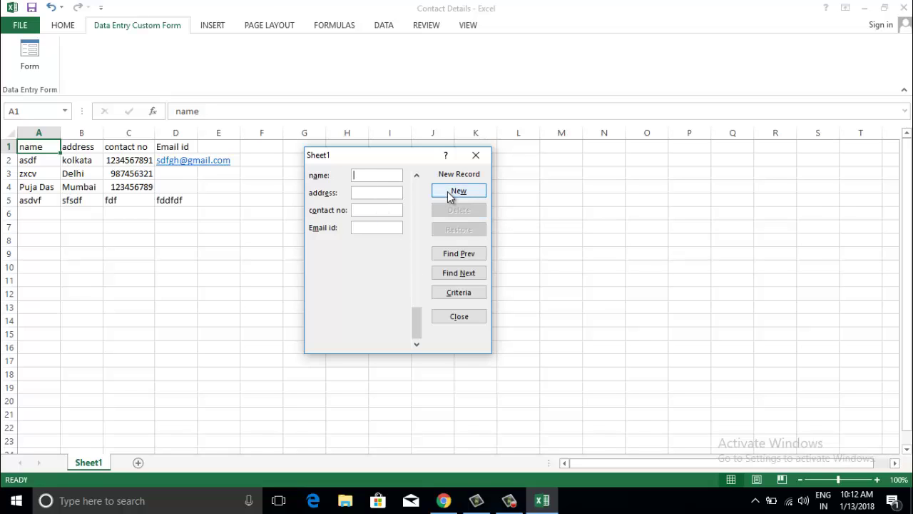
pyautogui.click(476, 155)
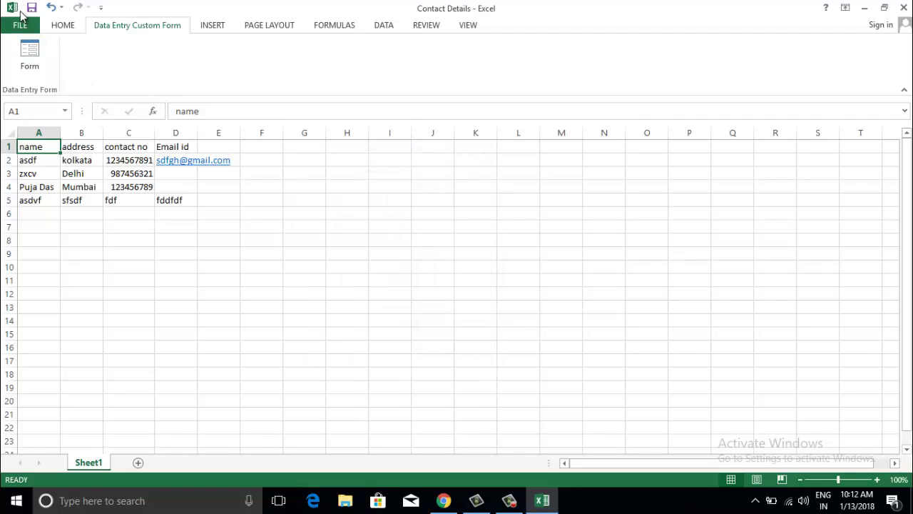
# Save Contact Details, close Excel, and reopen the file from its desktop icon.
pyautogui.click(31, 8)
pyautogui.click(902, 7)
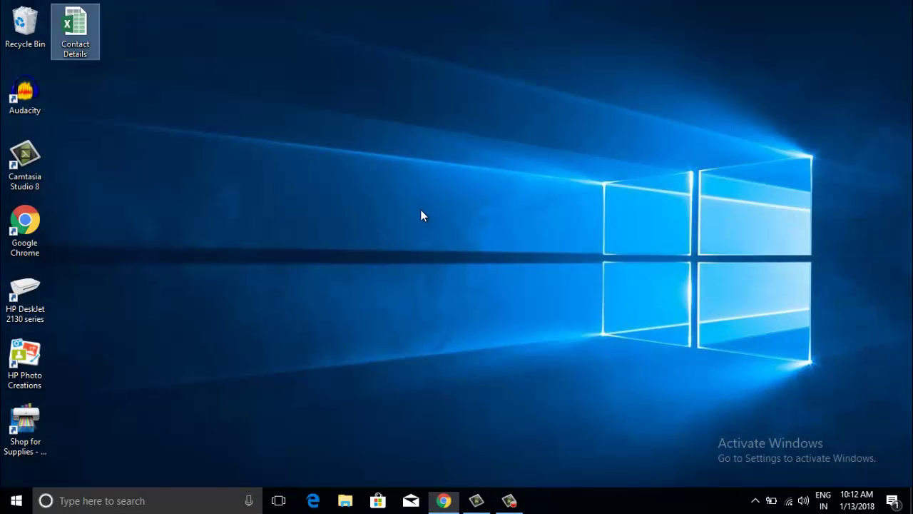
pyautogui.doubleClick(89, 26)
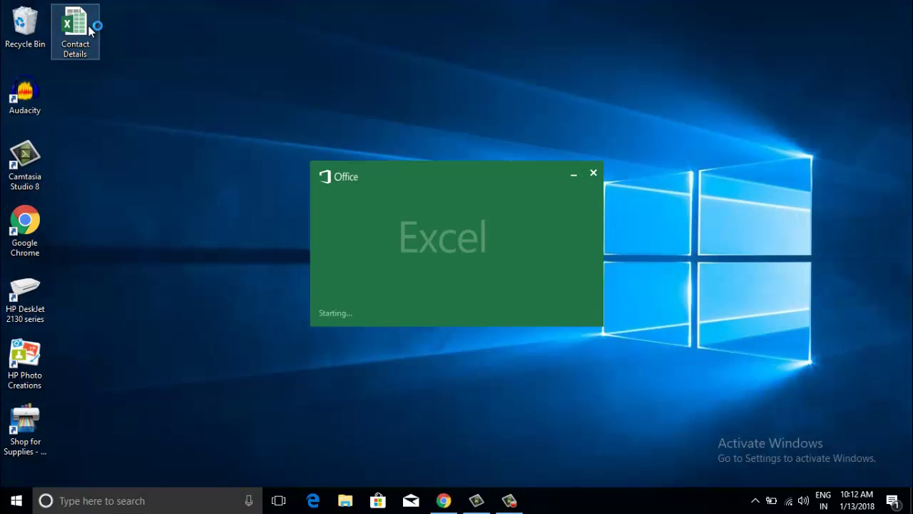